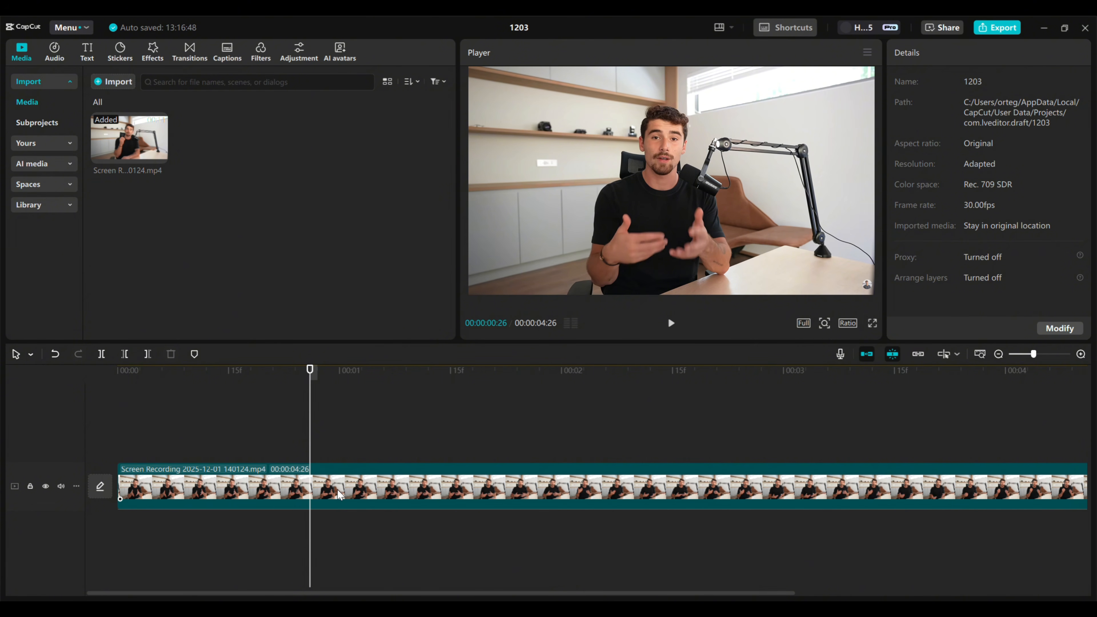
- Enable Relight for the screen recording clip and browse its Creative, Presets and Ambient lighting options
click(338, 489)
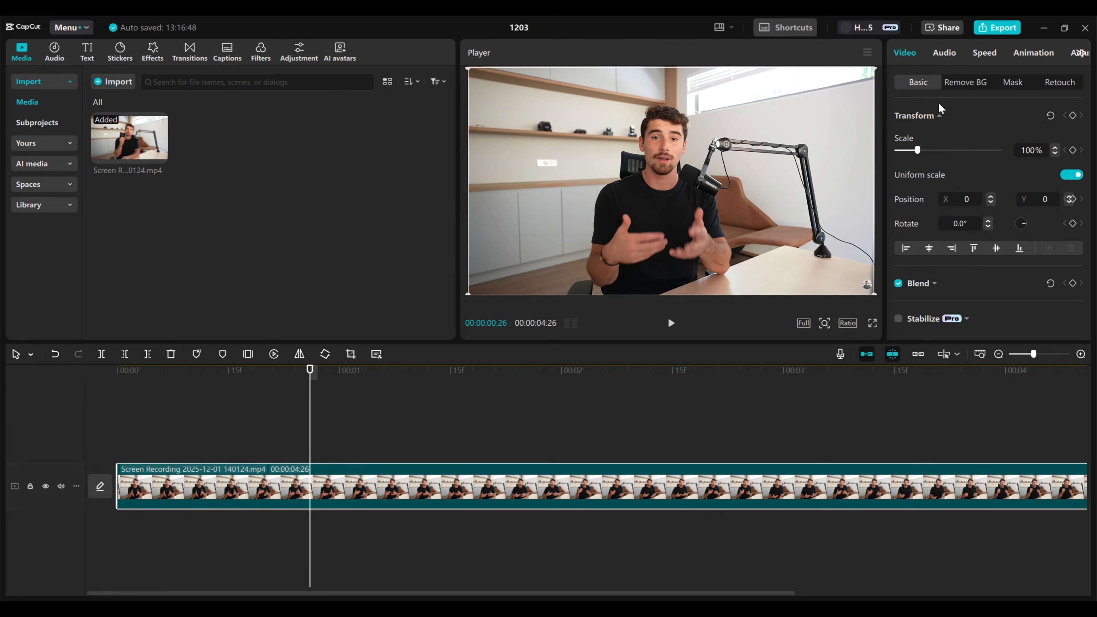
scroll(939, 237, down, 10)
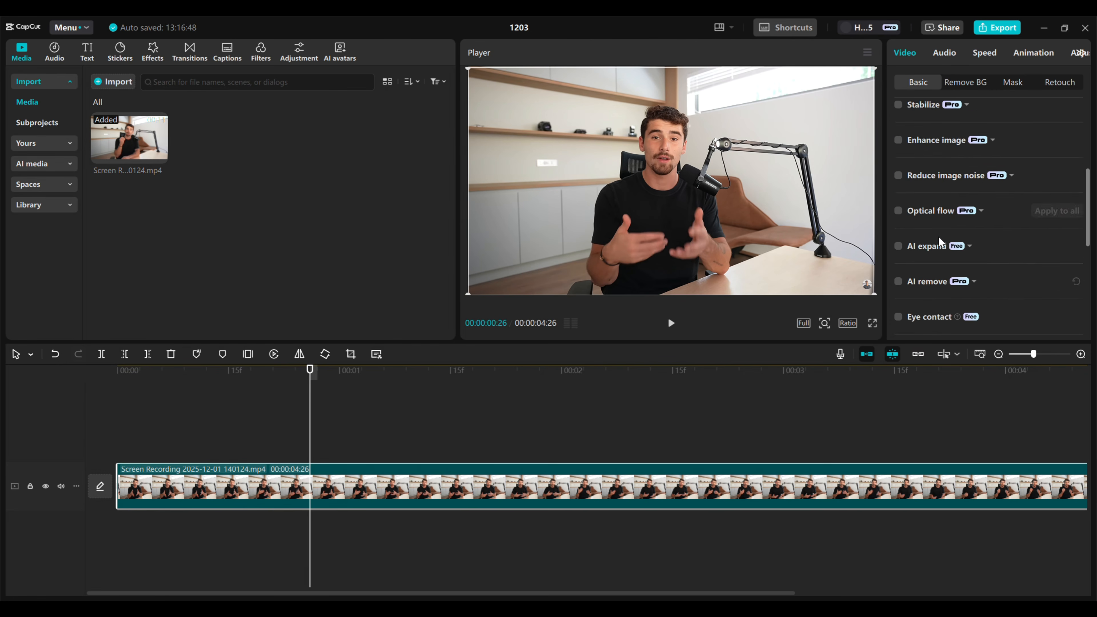
click(898, 199)
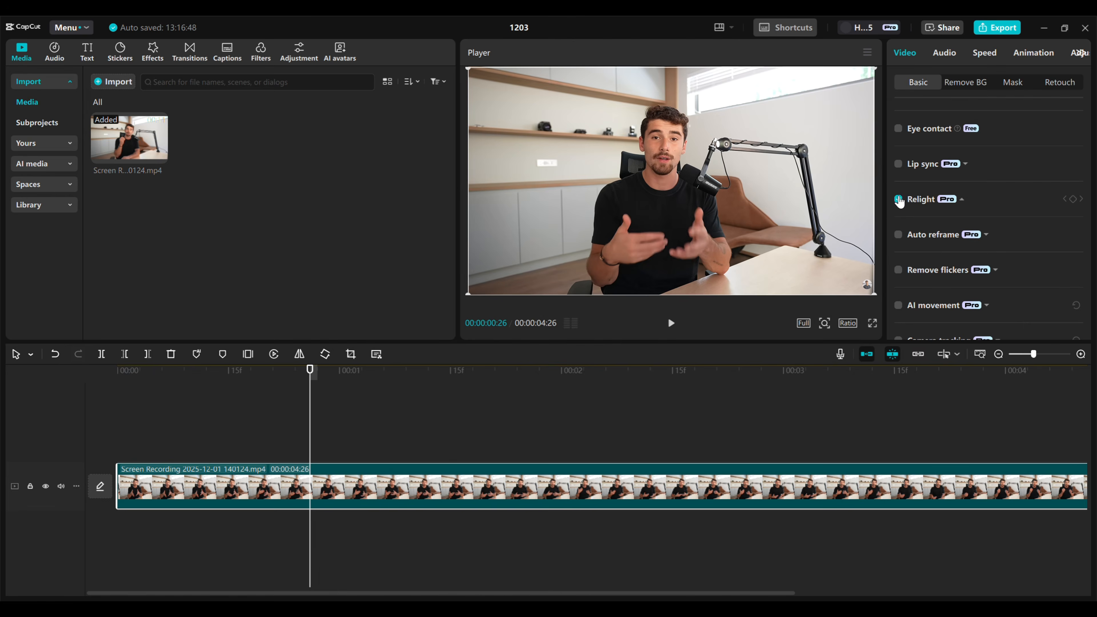
click(1013, 188)
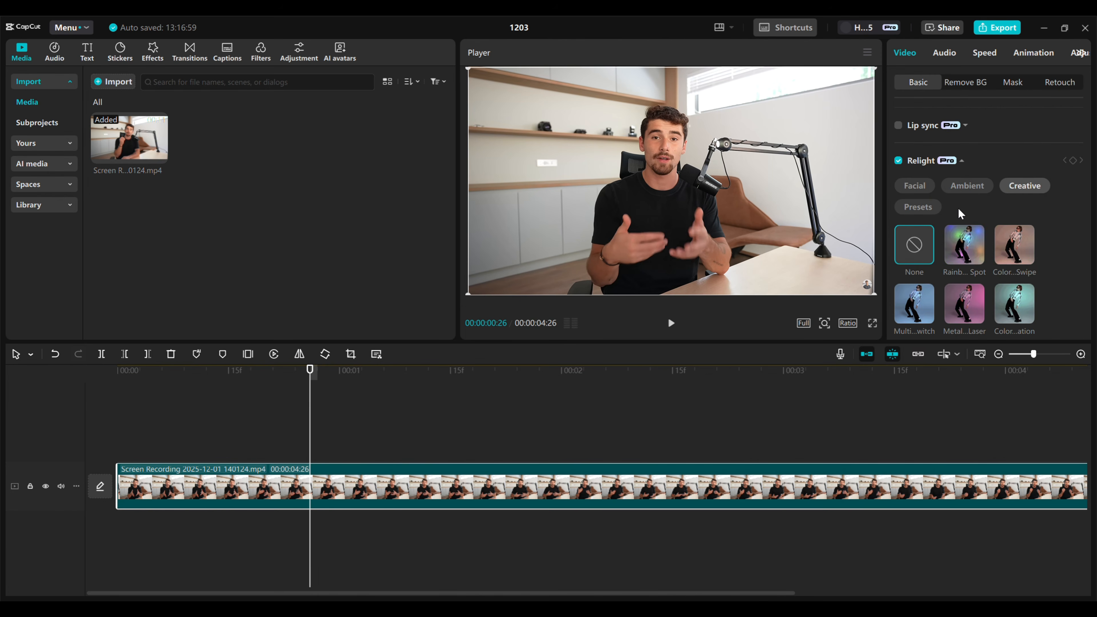
click(925, 208)
click(967, 187)
scroll(1019, 273, down, 1)
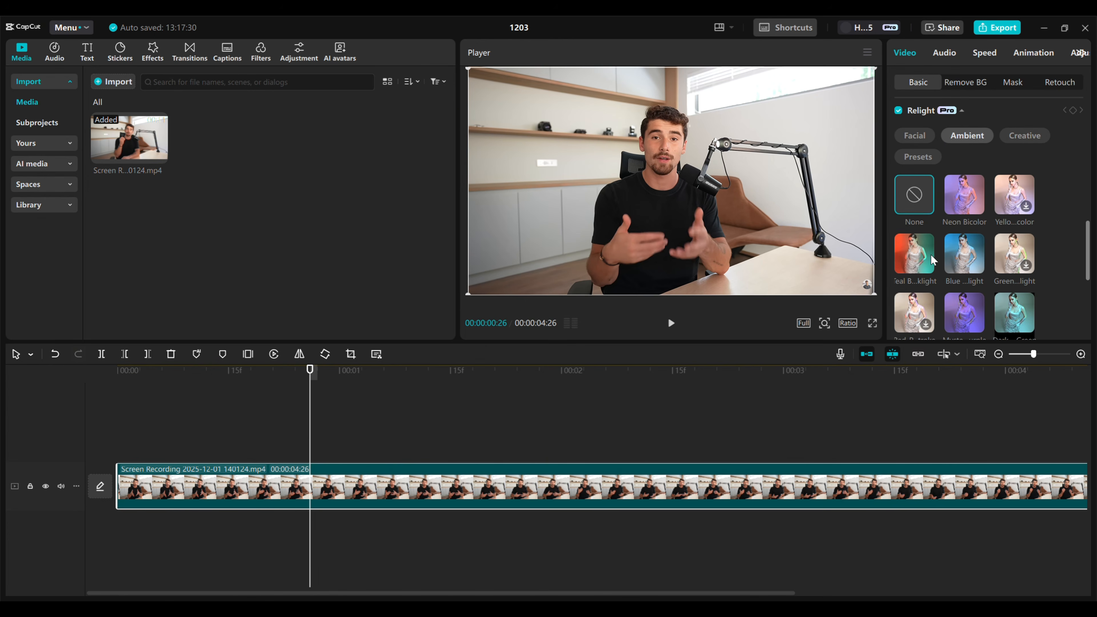
- Apply the red-and-teal ambient backlight to the clip and reposition its light sources on both sides of the speaker
click(915, 255)
drag(490, 289, 812, 130)
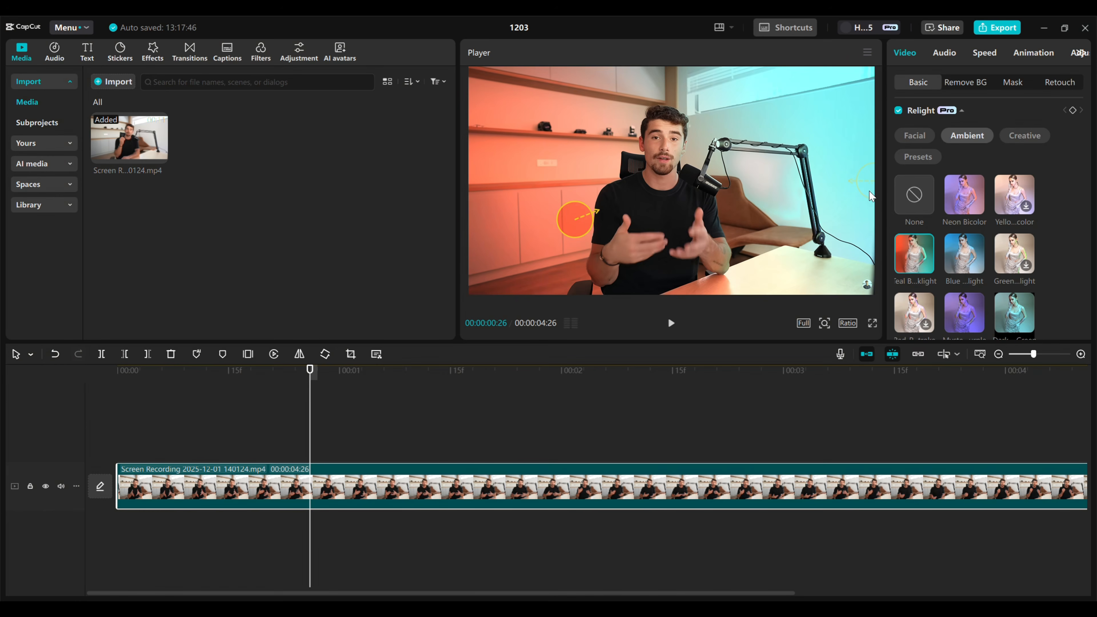
drag(870, 191, 854, 221)
- Apply the purple ambient relight preset and reposition its light sources around the speaker
click(971, 320)
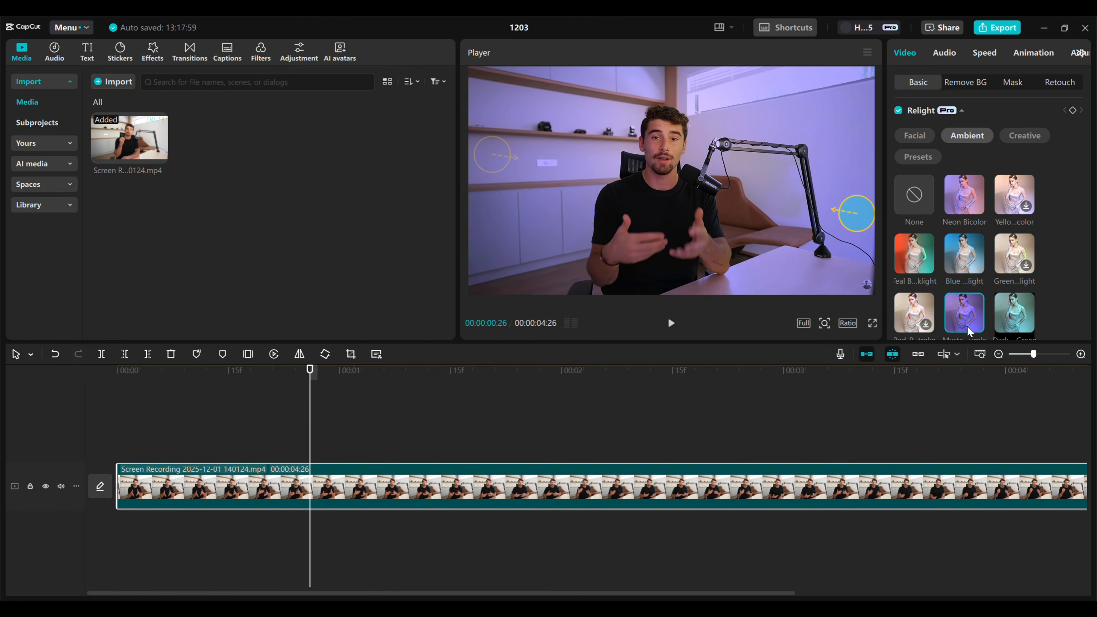
mouse_move(679, 148)
mouse_down()
mouse_move(747, 206)
mouse_move(677, 131)
mouse_move(768, 195)
mouse_move(681, 159)
mouse_up()
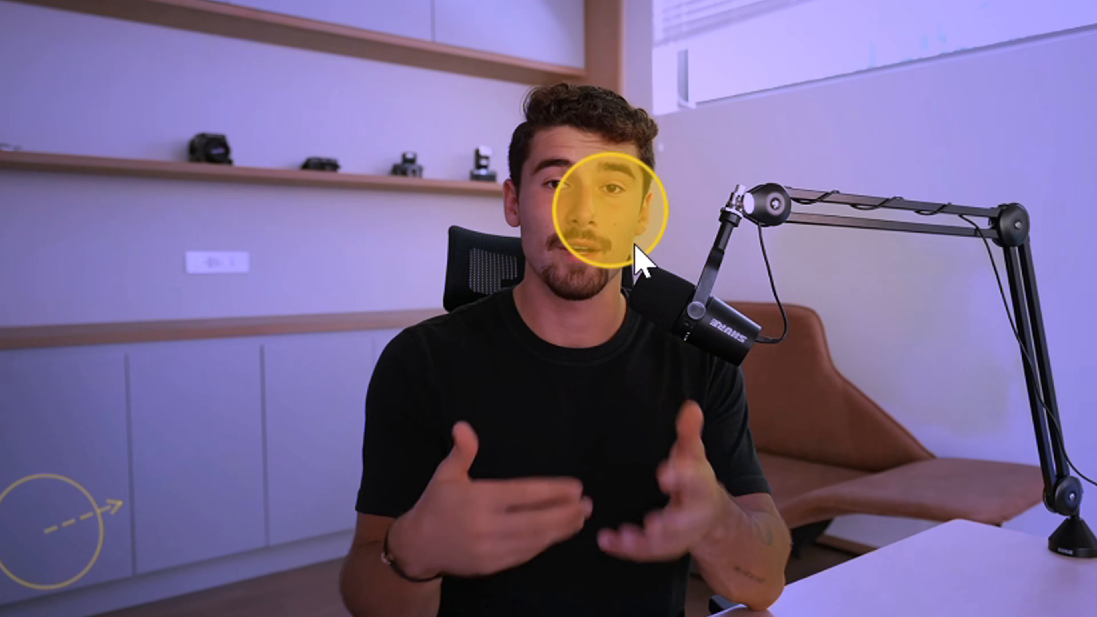
drag(635, 246, 649, 282)
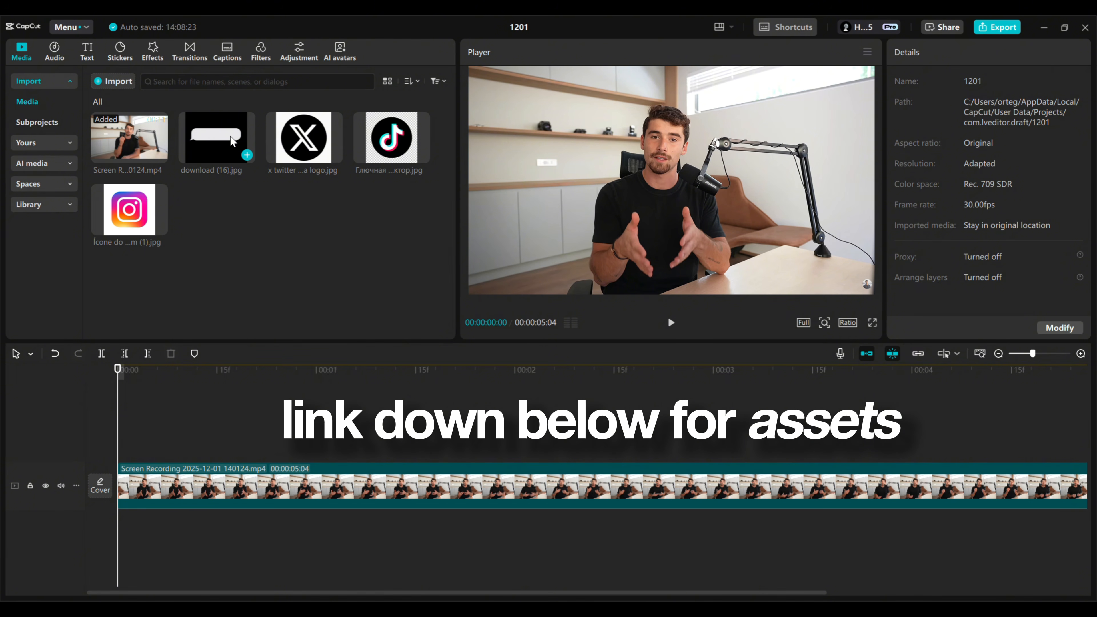
- Overlay the speech bubble image download (16).jpg above the main clip and remove its background automatically
drag(317, 289, 107, 442)
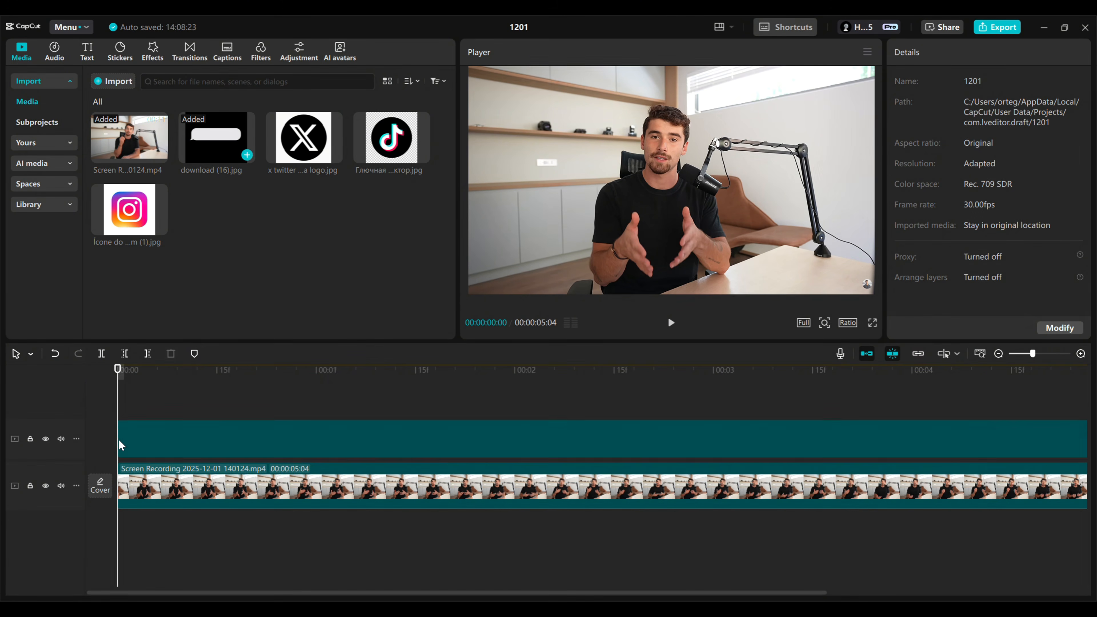
click(944, 82)
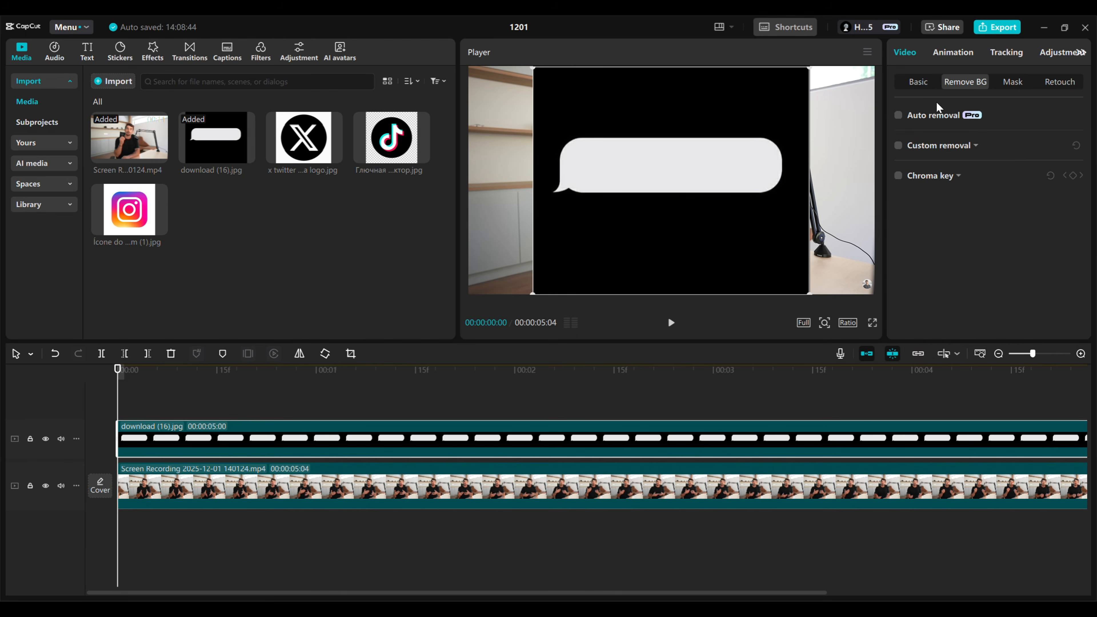
click(899, 116)
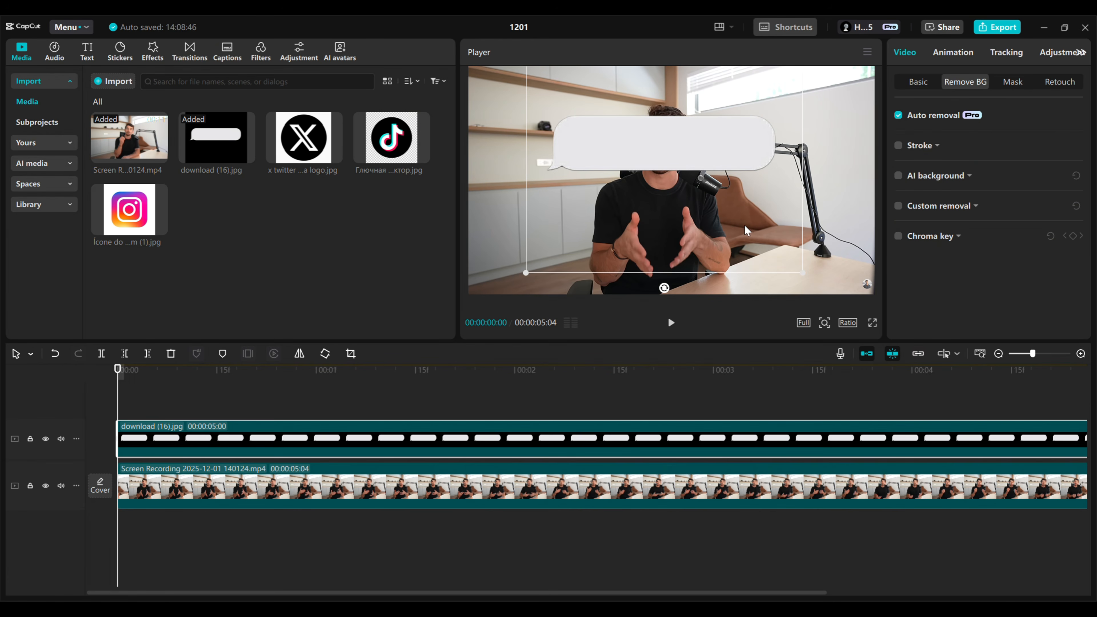
- Rotate the speech bubble 180° and shrink it to fit beside the speaker's arm on the cabinet side
drag(663, 290, 722, 50)
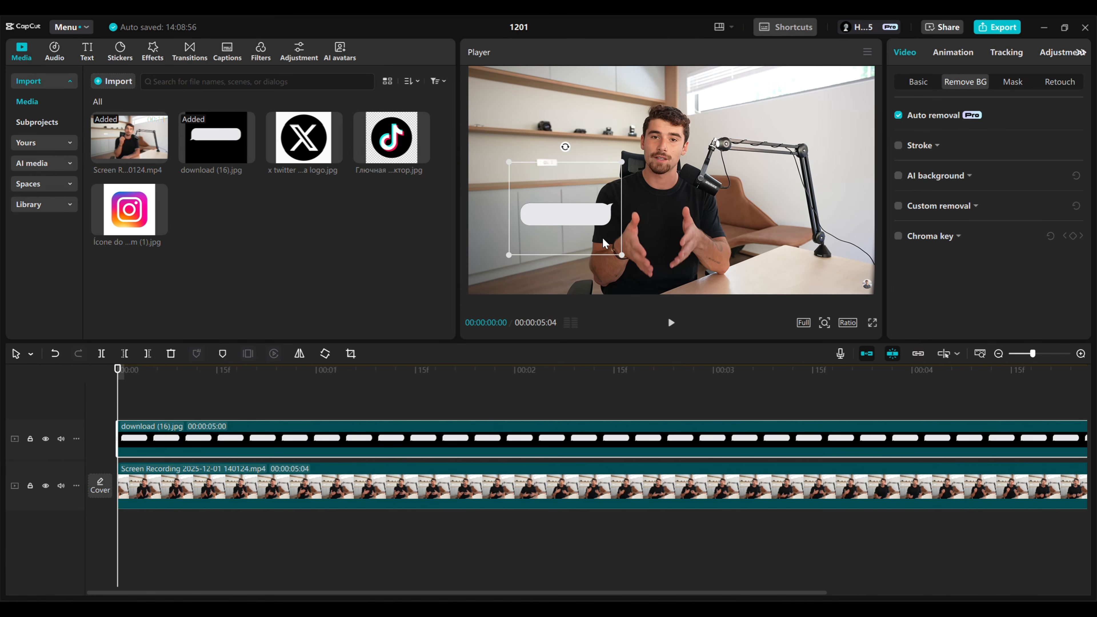
drag(507, 255, 504, 260)
- Lower the speech bubble overlay's opacity to 57%
click(183, 446)
click(184, 446)
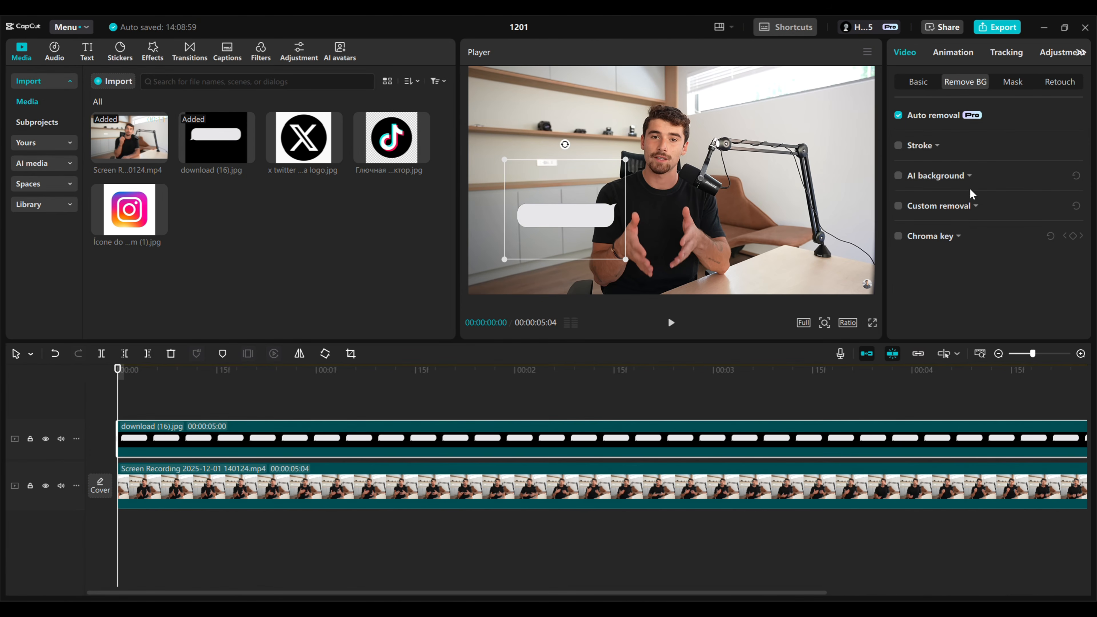
click(925, 83)
scroll(965, 211, down, 2)
scroll(967, 216, down, 2)
drag(1000, 218, 954, 219)
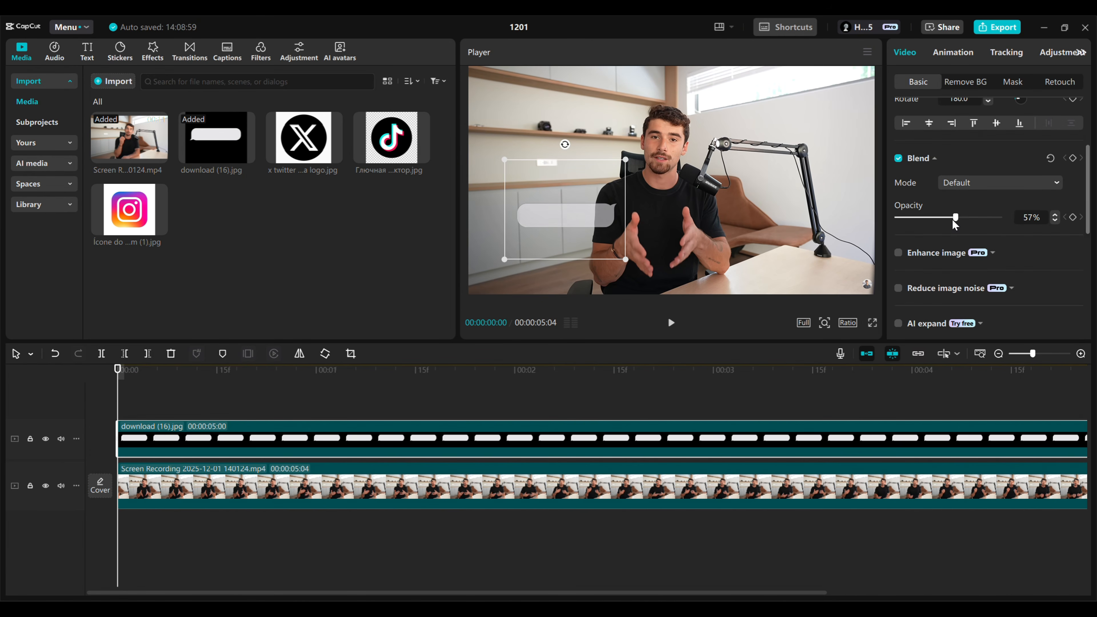
- Overlay the Instagram logo on a new track, auto-remove its background, and fit it inside the left end of the bubble
drag(129, 209, 152, 404)
click(964, 82)
click(899, 116)
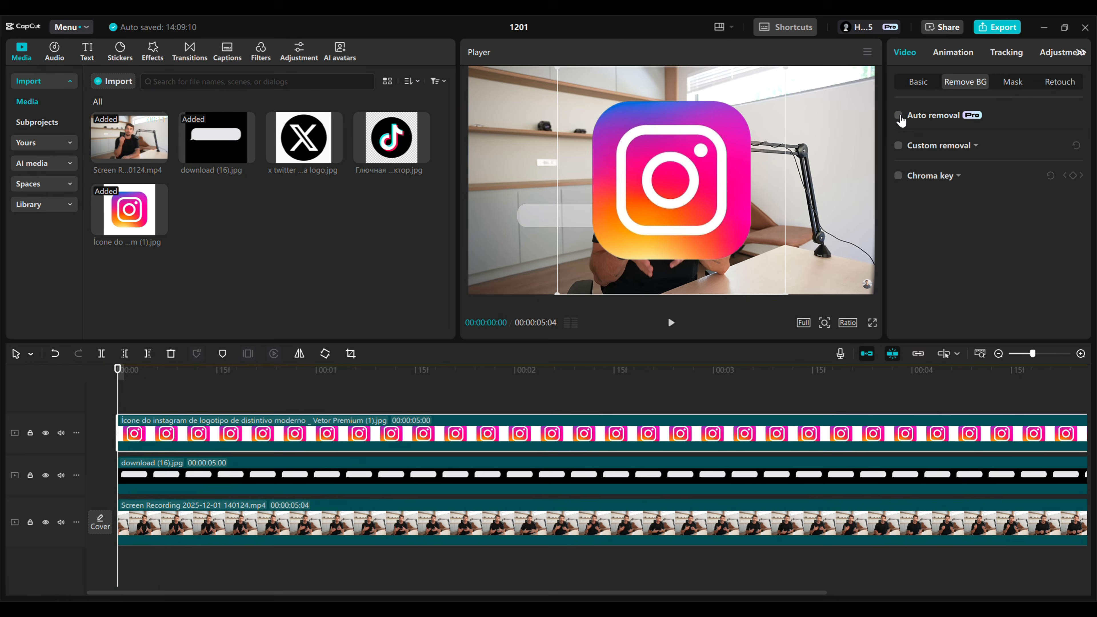
drag(785, 67, 635, 161)
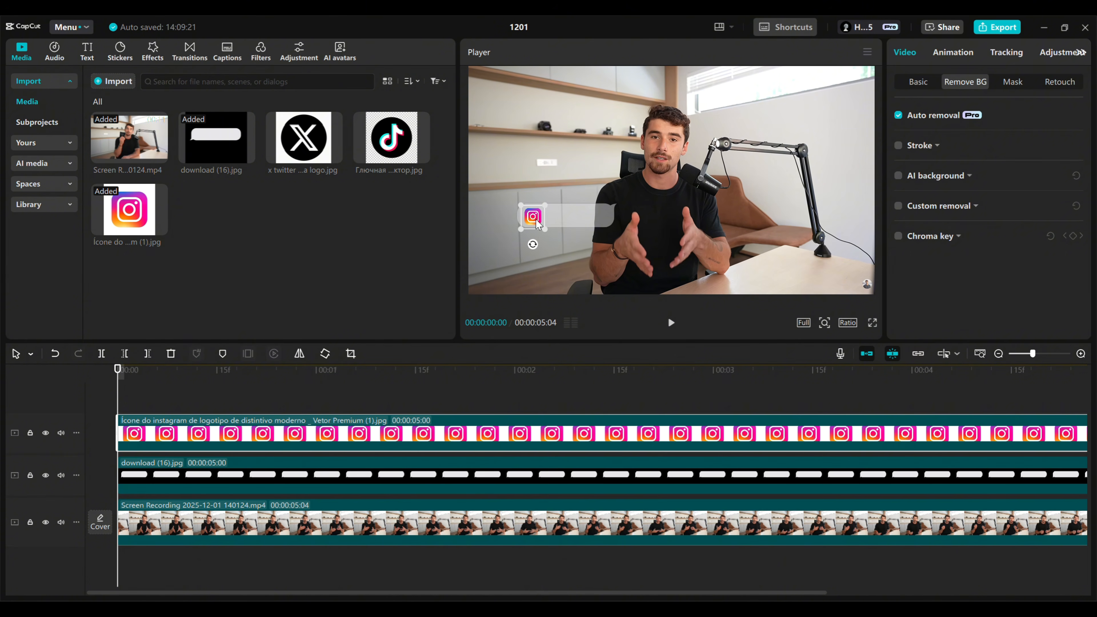
drag(544, 230, 544, 227)
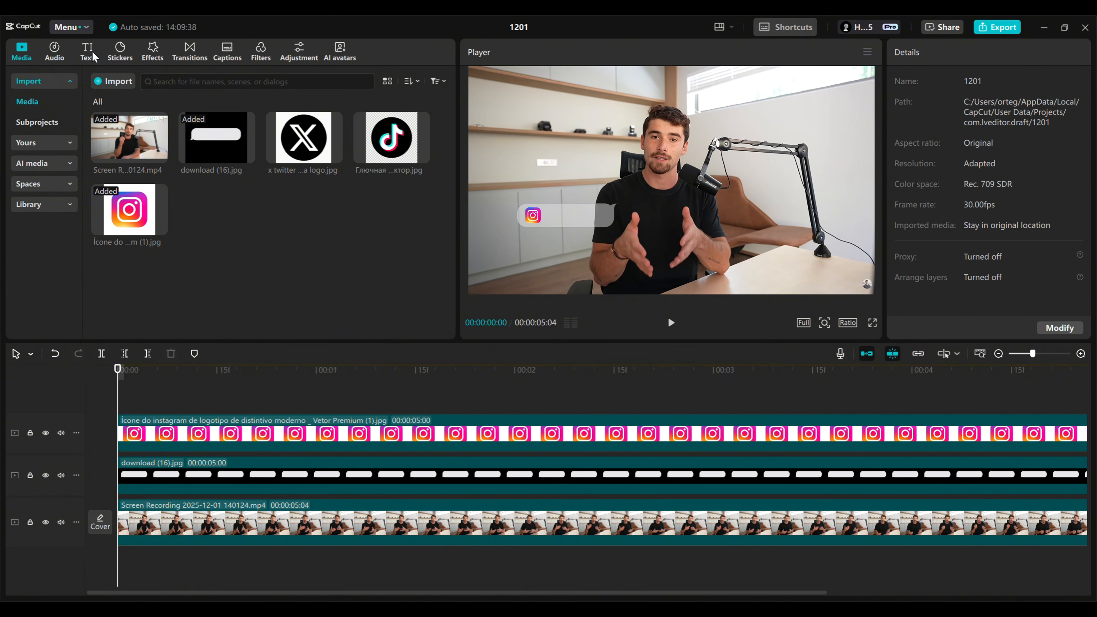
- Add a default text layer containing the person's full name
click(88, 52)
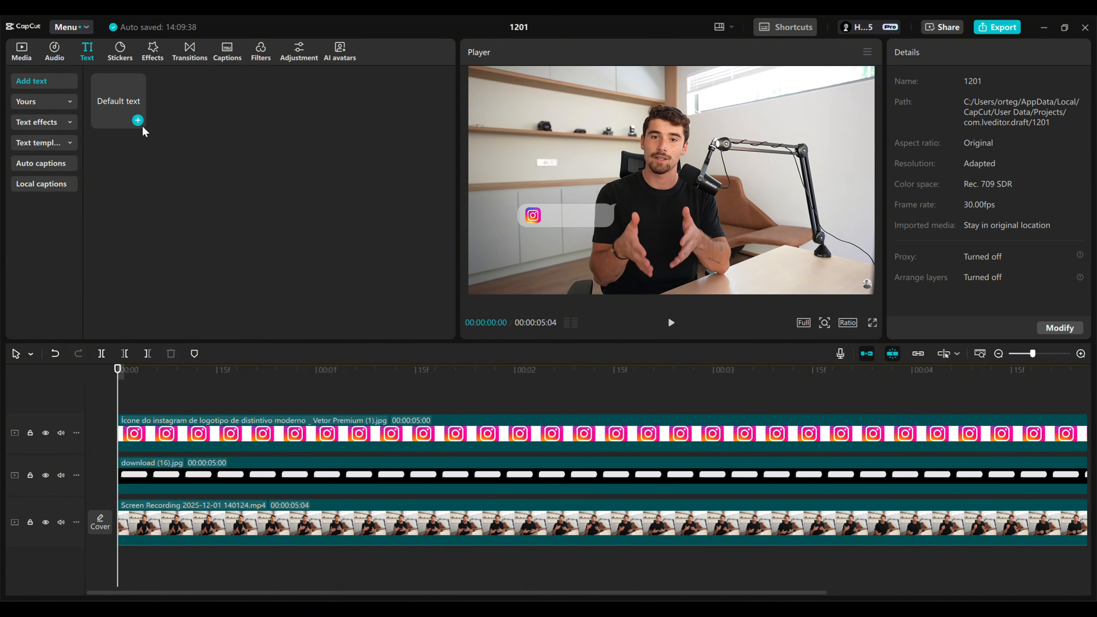
click(138, 121)
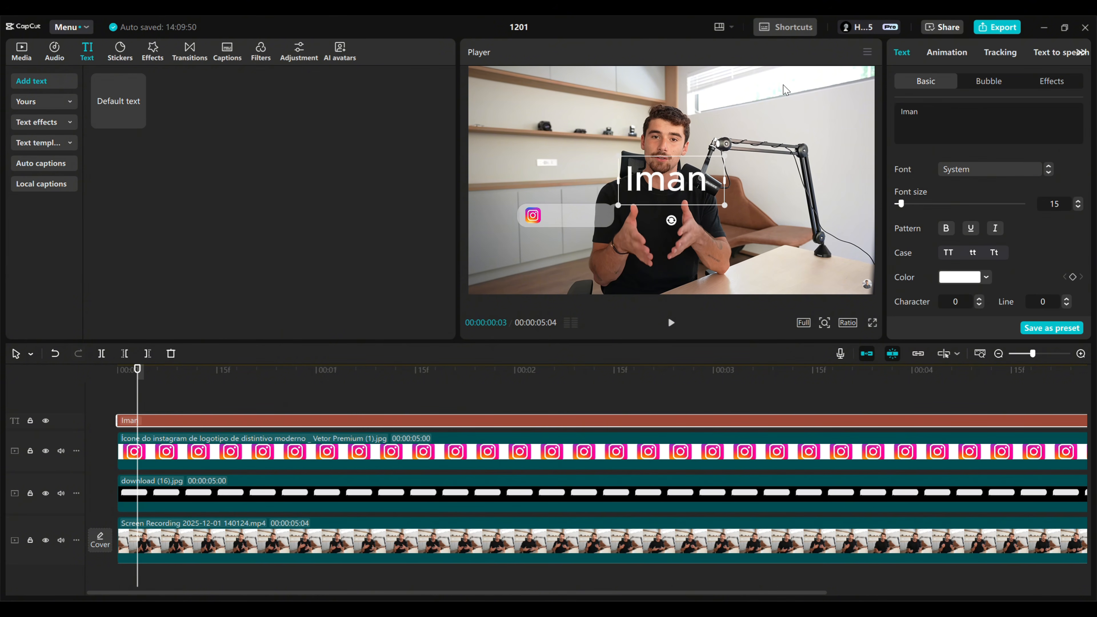
text(Gadzhi)
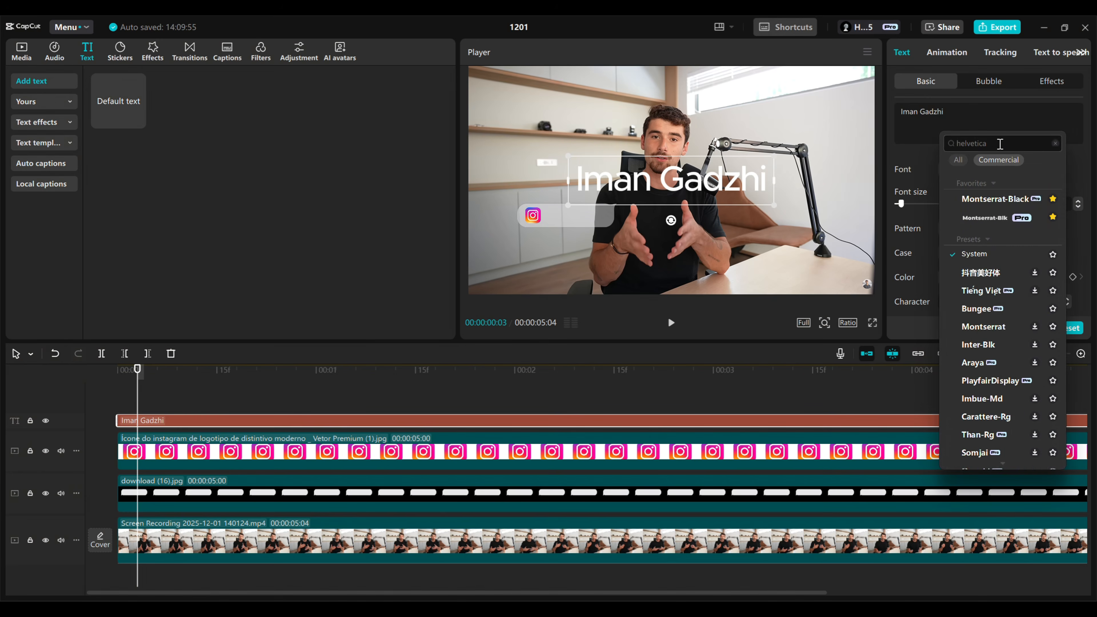
- Set the name text's font to the HelveticaNeueLTPro75 typeface and its color to hex 626262
click(977, 288)
click(970, 281)
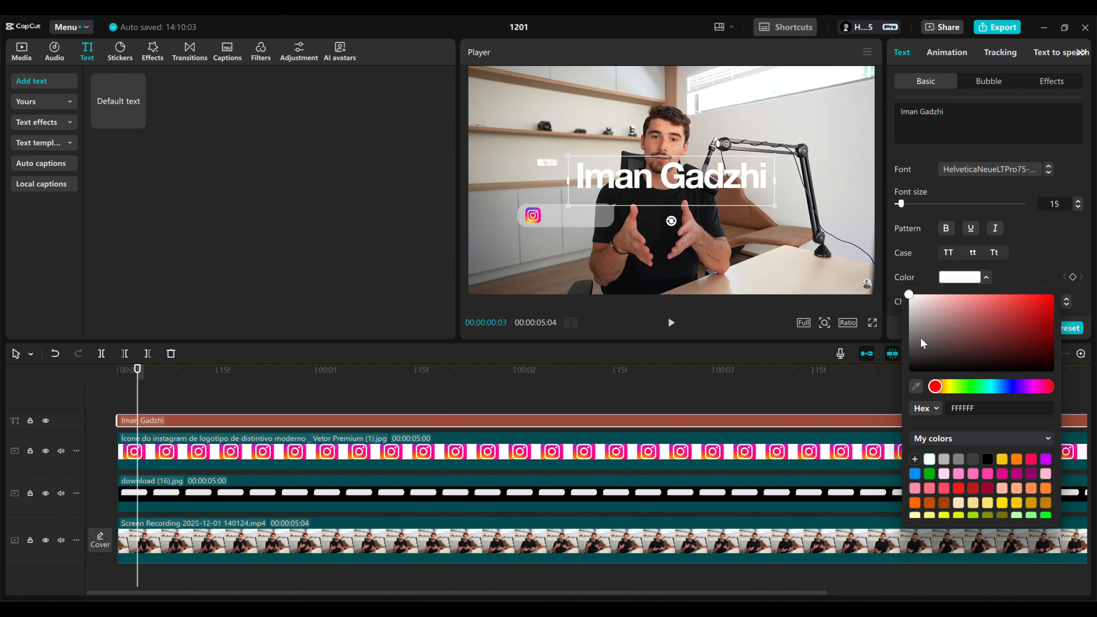
drag(931, 357, 896, 341)
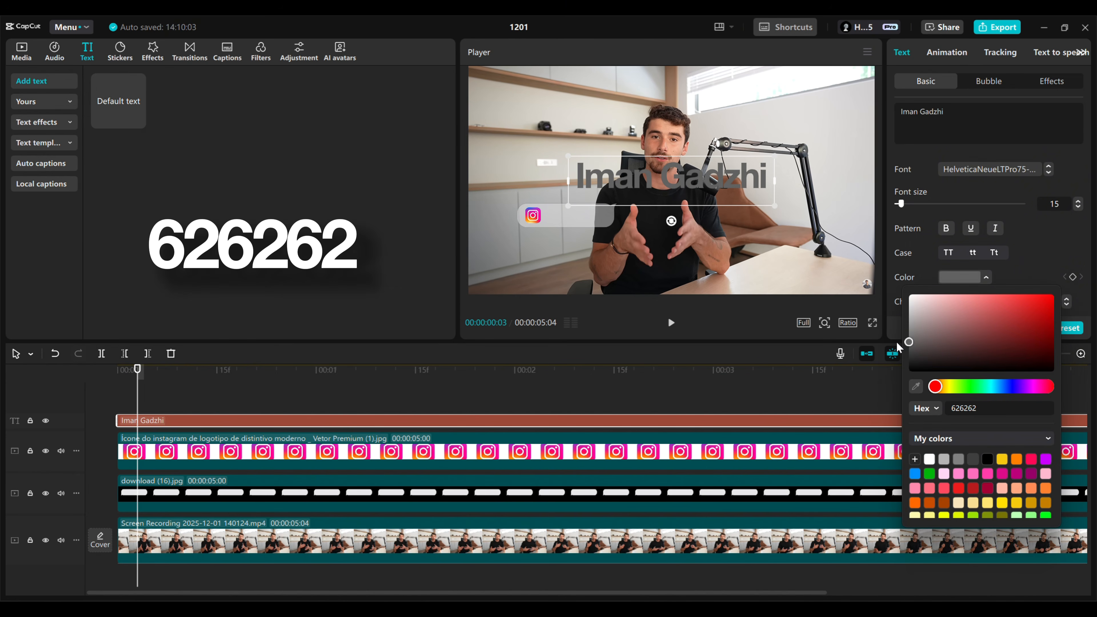
- Shrink the name text and place it inside the bubble next to the Instagram logo
drag(774, 159, 724, 168)
drag(702, 178, 615, 212)
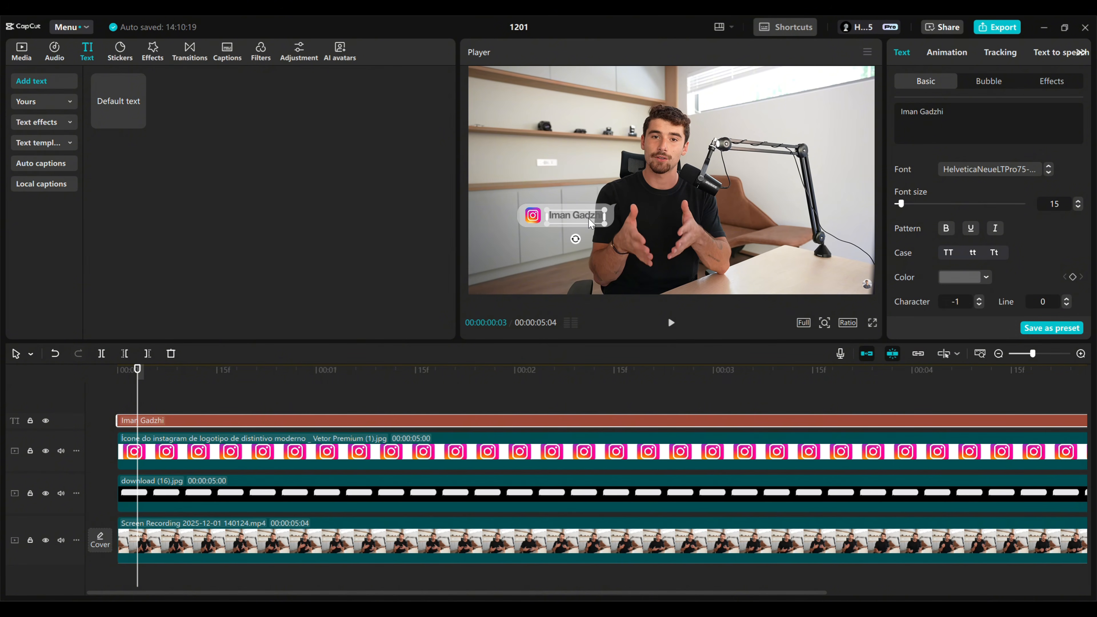
- Combine the name text, Instagram logo and speech bubble layers into one compound clip
click(133, 376)
drag(227, 399, 343, 503)
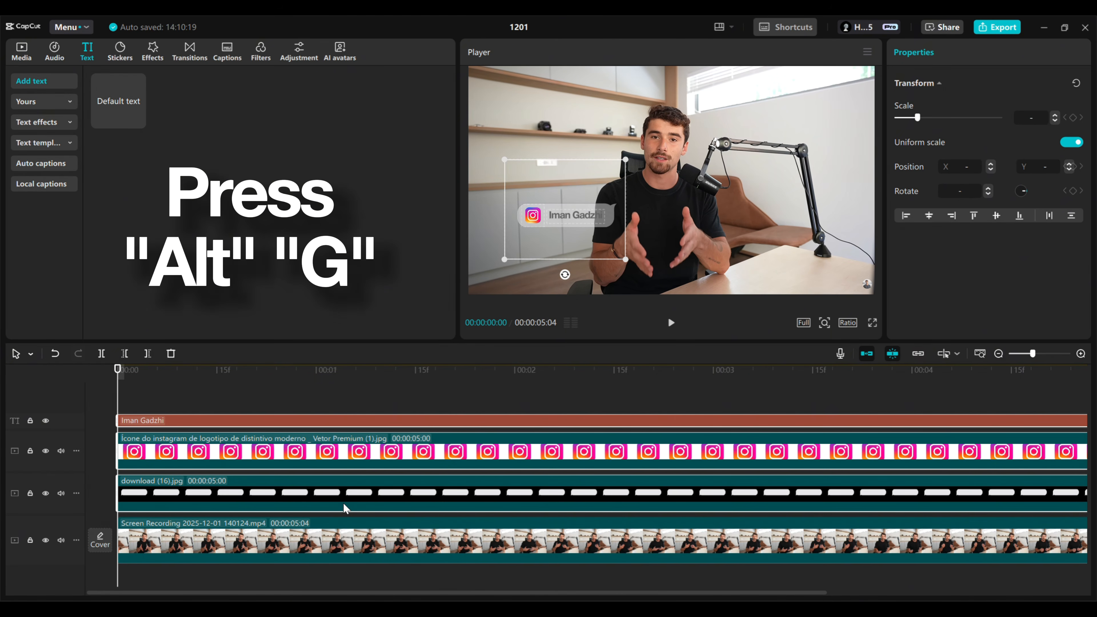
key(alt+g)
- Apply the Player 3 video effect to the compound clip above the main video
click(163, 57)
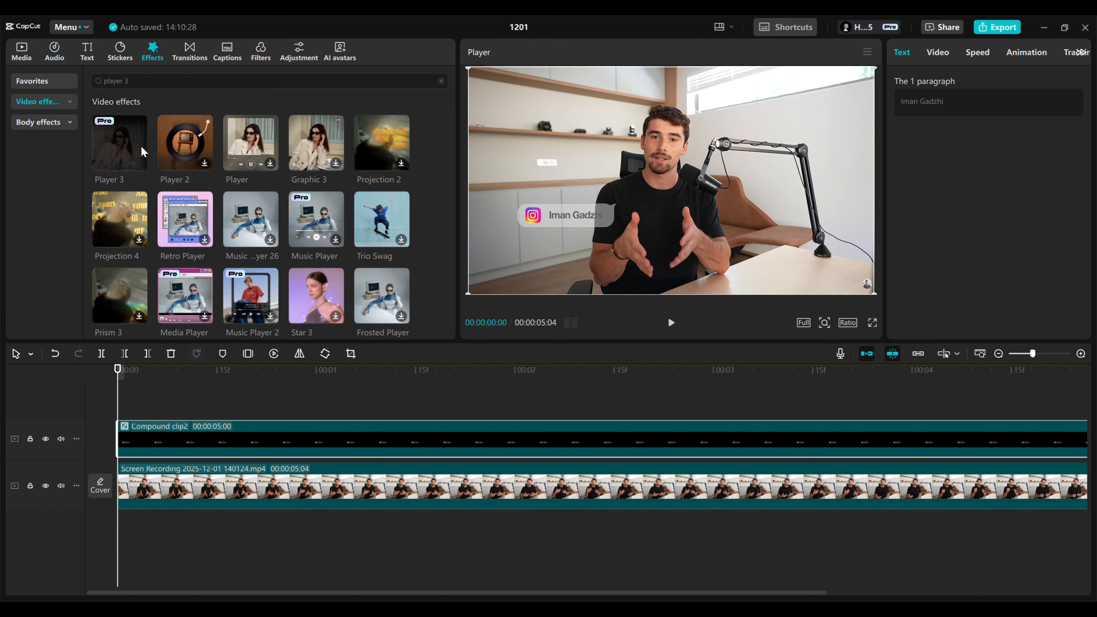
drag(143, 152, 229, 445)
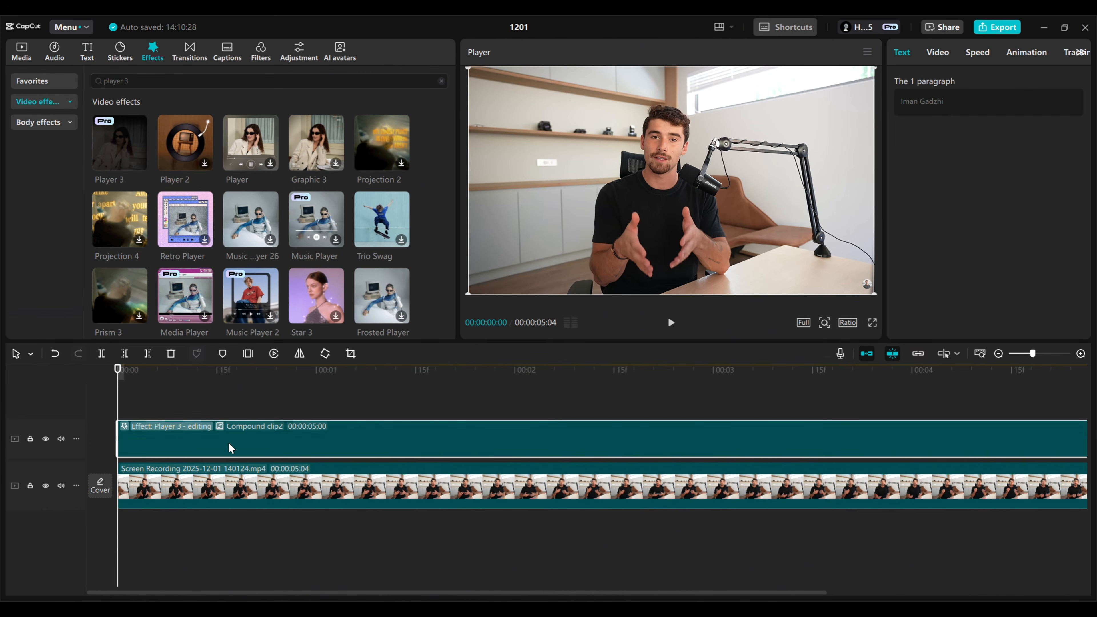
click(302, 380)
- Find the Play Pendulum video effect, apply it to the compound clip, and play back the animated label
click(116, 80)
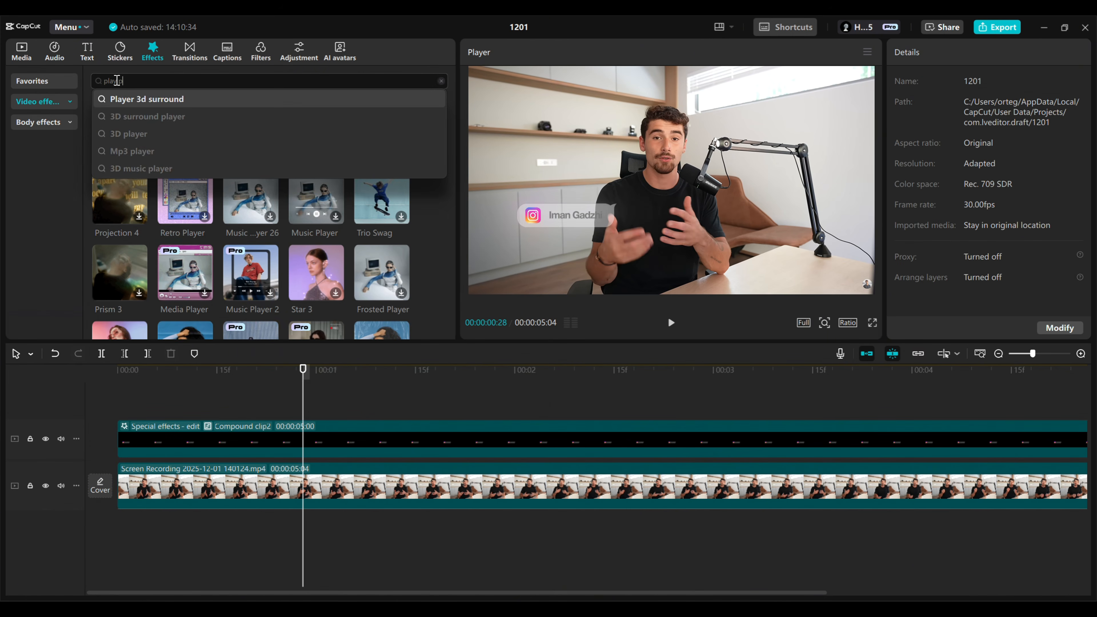
text(pendulum)
key(Return)
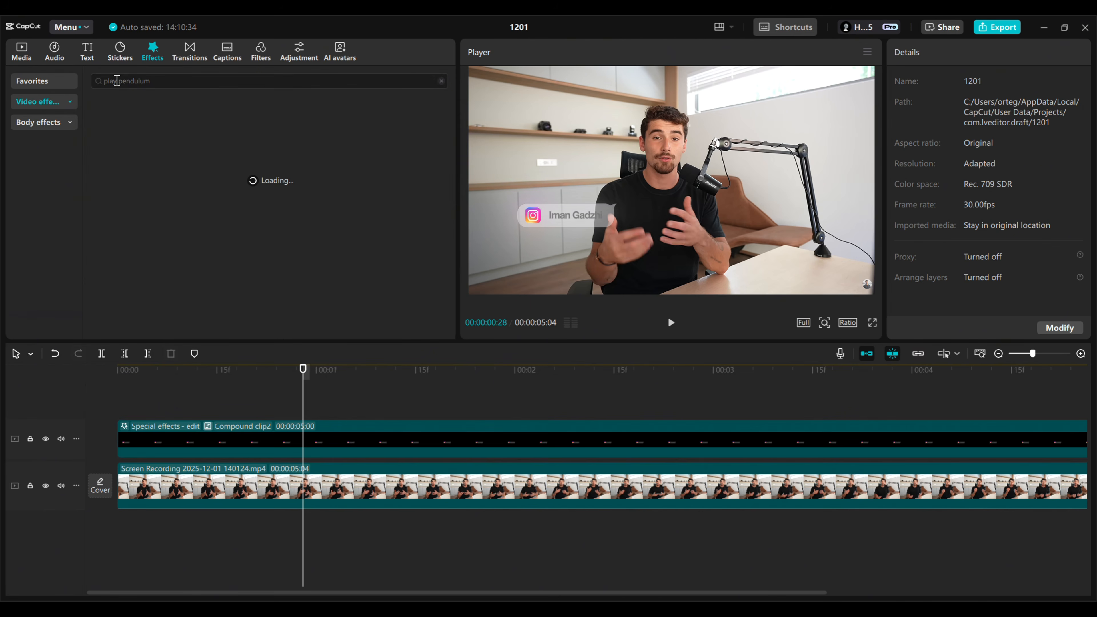
drag(130, 142, 245, 452)
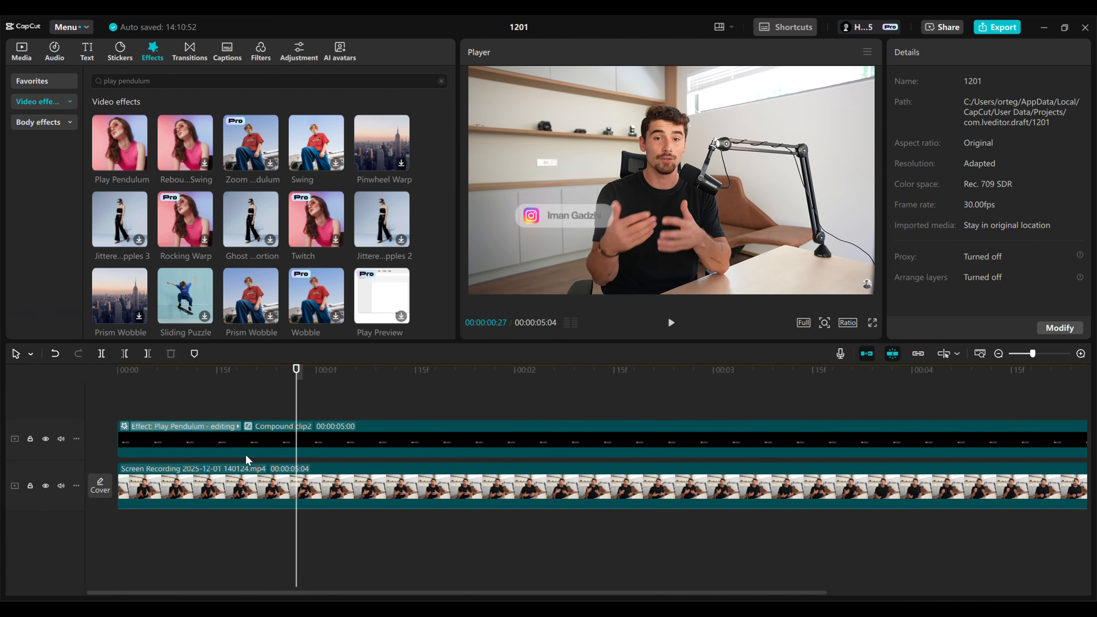
key(space)
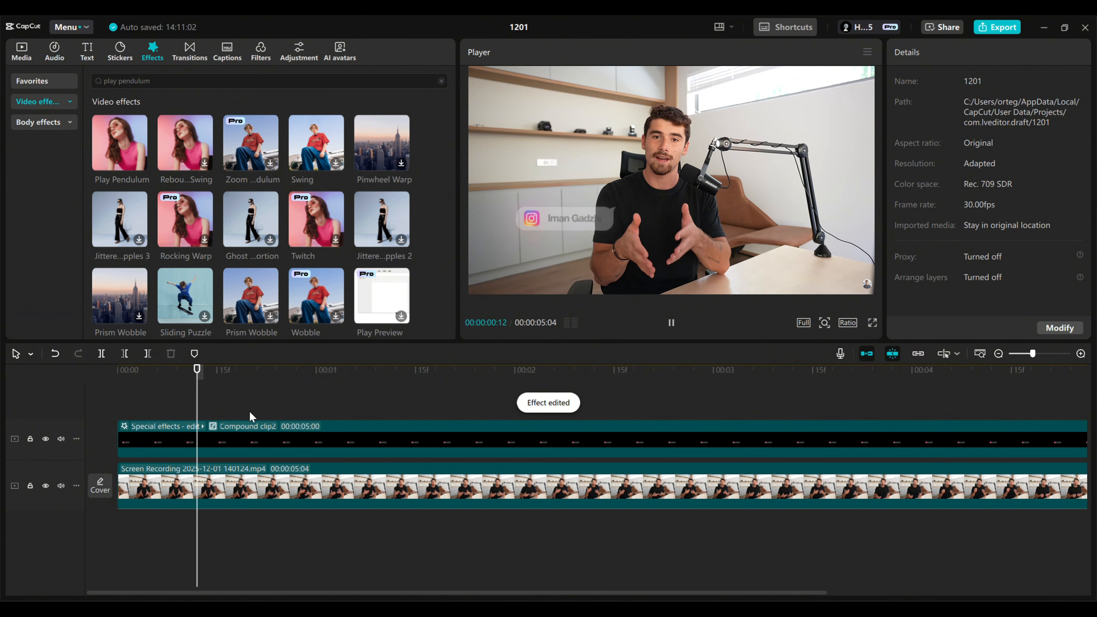
key(space)
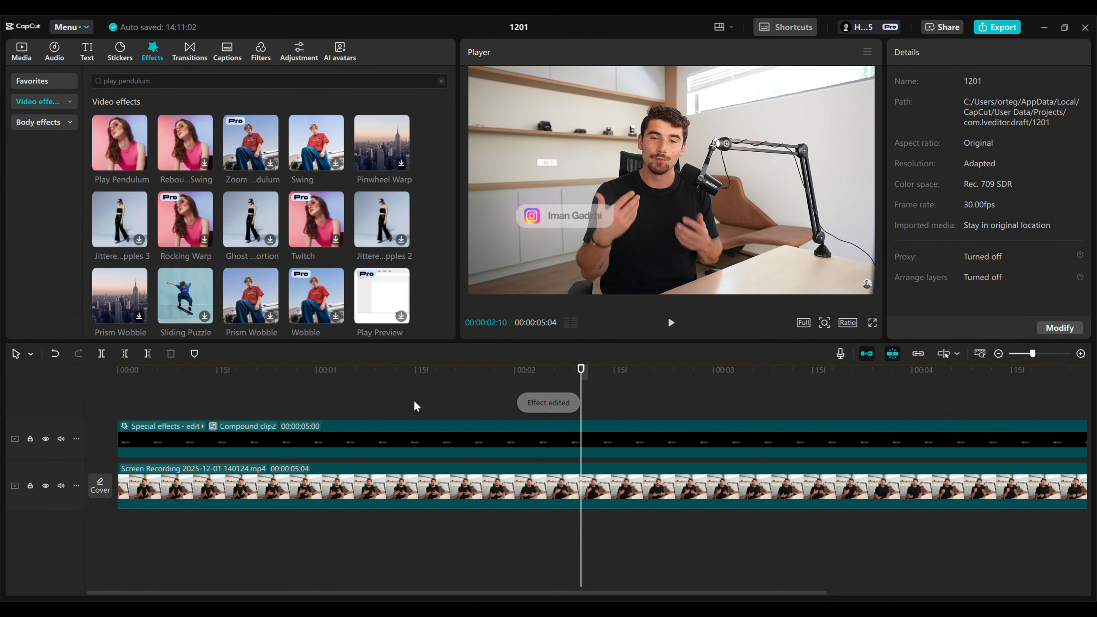
- Position the second speech bubble and its name text on the microphone side of the frame, near the speaker's hand
scroll(426, 398, right, 5)
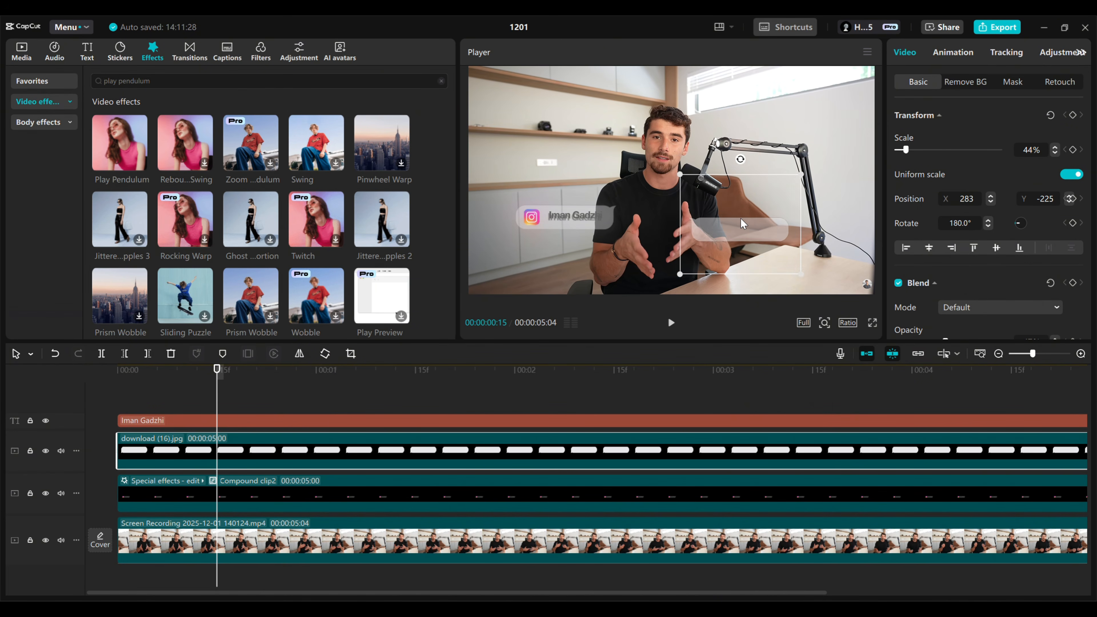
mouse_move(741, 218)
mouse_down()
mouse_move(752, 221)
mouse_move(748, 237)
mouse_up()
drag(748, 238, 732, 224)
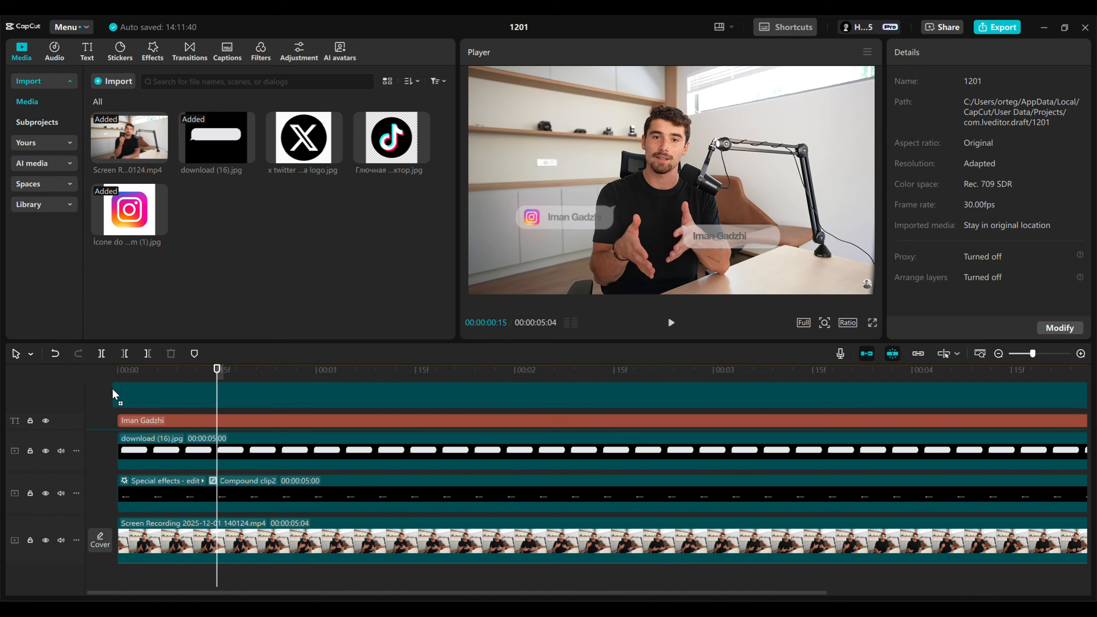
- Overlay another social media logo at the start of the timeline and remove its background automatically
drag(113, 392, 130, 449)
click(965, 81)
click(899, 115)
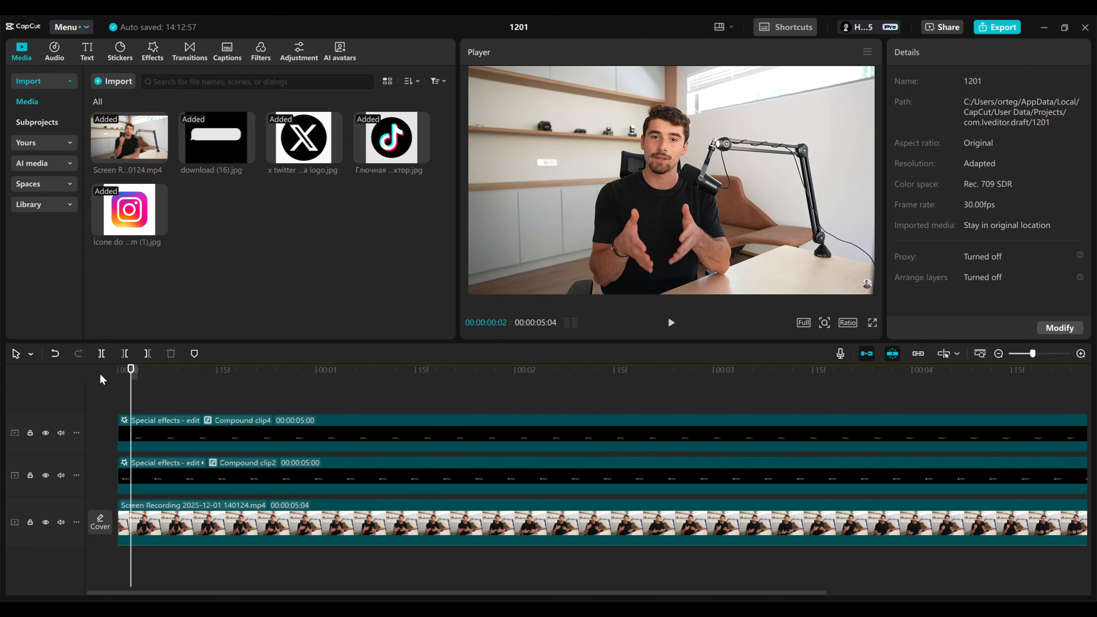
- Trim five frames off the start of the upper label compound clip and play back the staggered entrance
key(Right)
key(Right)
key(Right)
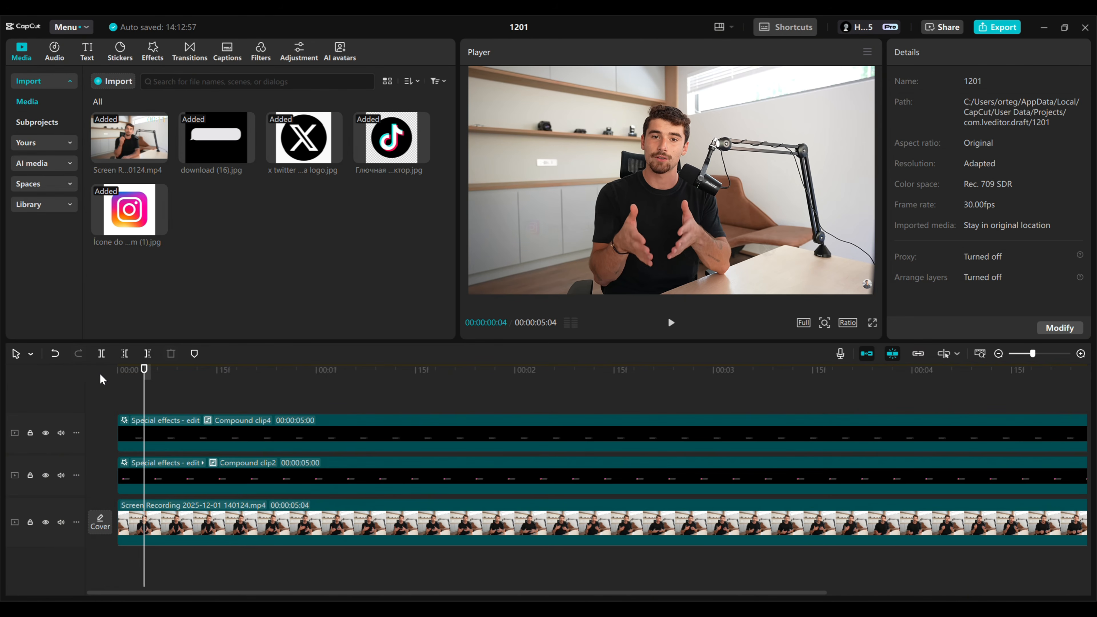
click(224, 445)
key(q)
drag(218, 373, 67, 377)
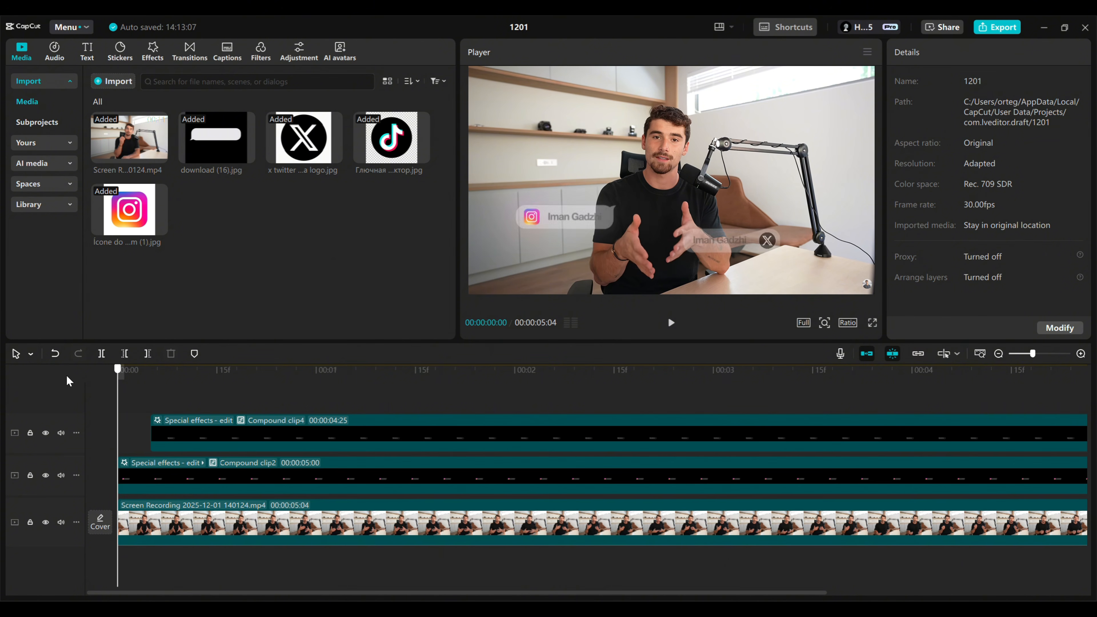
key(space)
key(space)
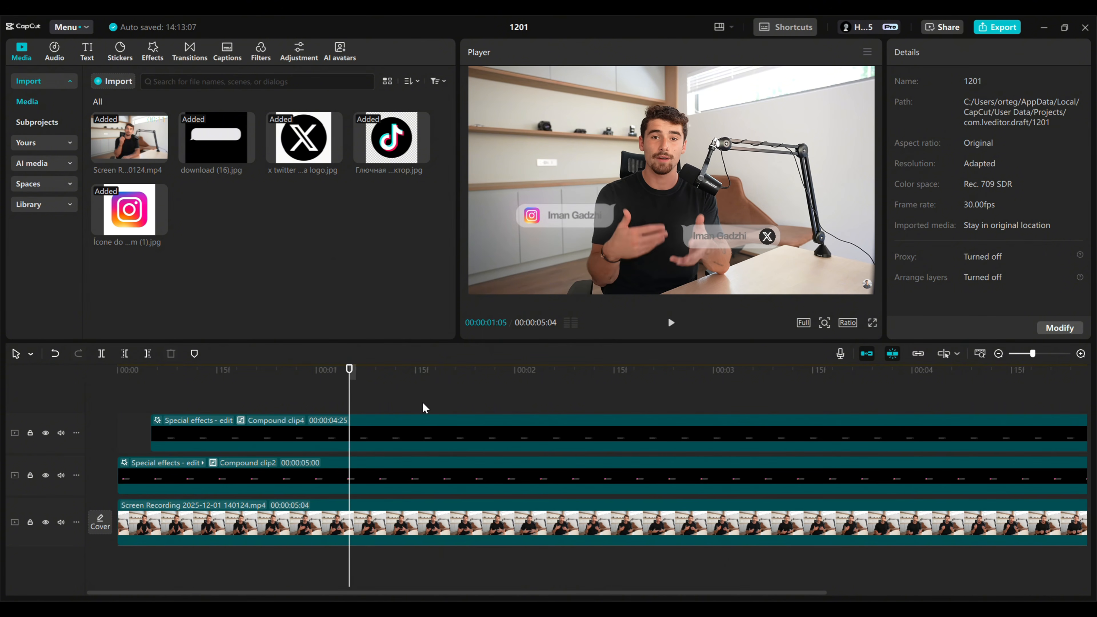
- Combine the two label clips into one compound clip and keyframe the main video's transform at 00:00:01:18
click(523, 465)
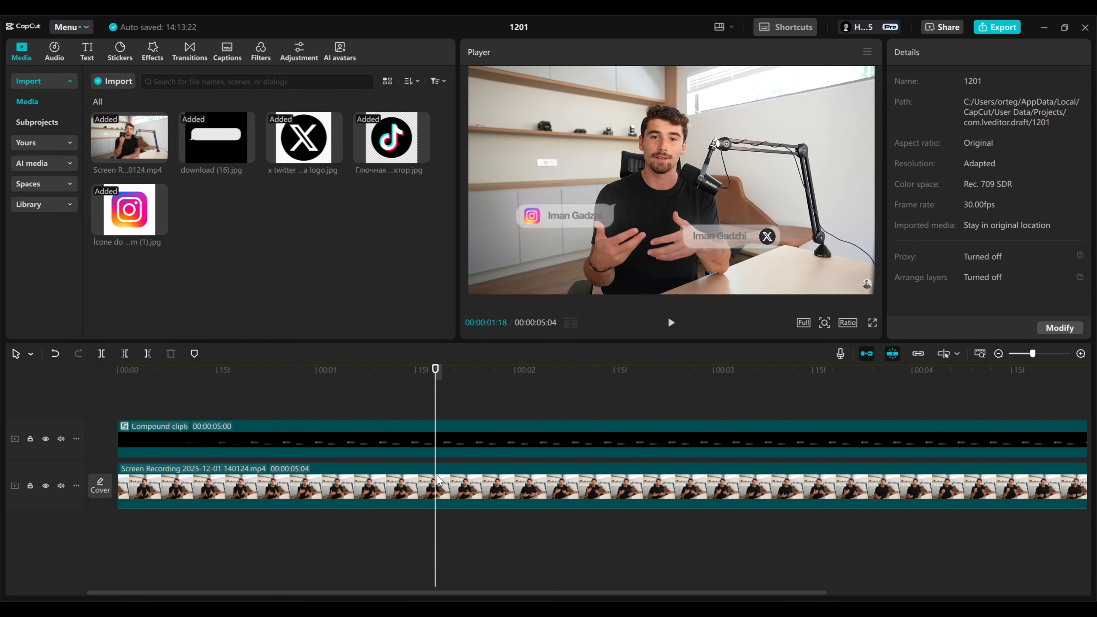
click(438, 479)
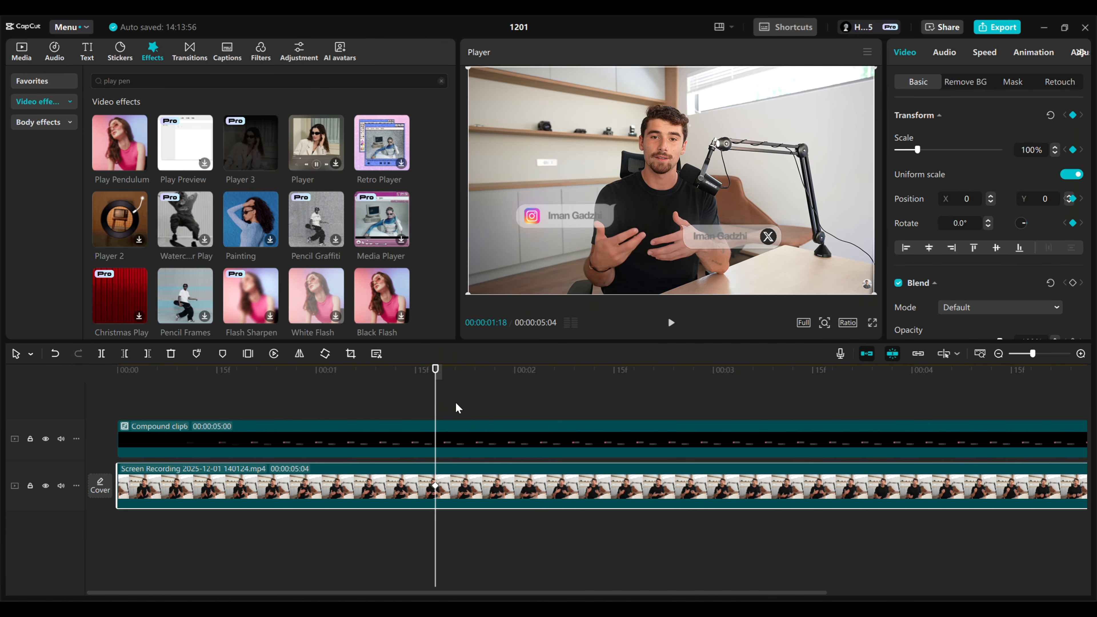
- Set the main video's scale to 150% at 00:00:02:18 to create a zoom-in
key(space)
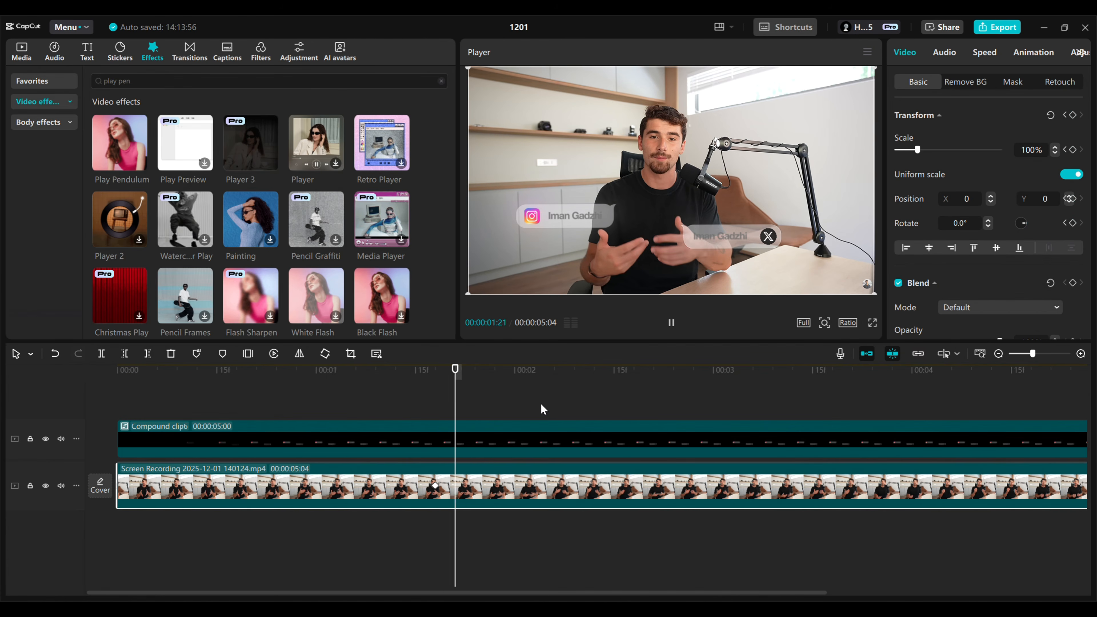
key(space)
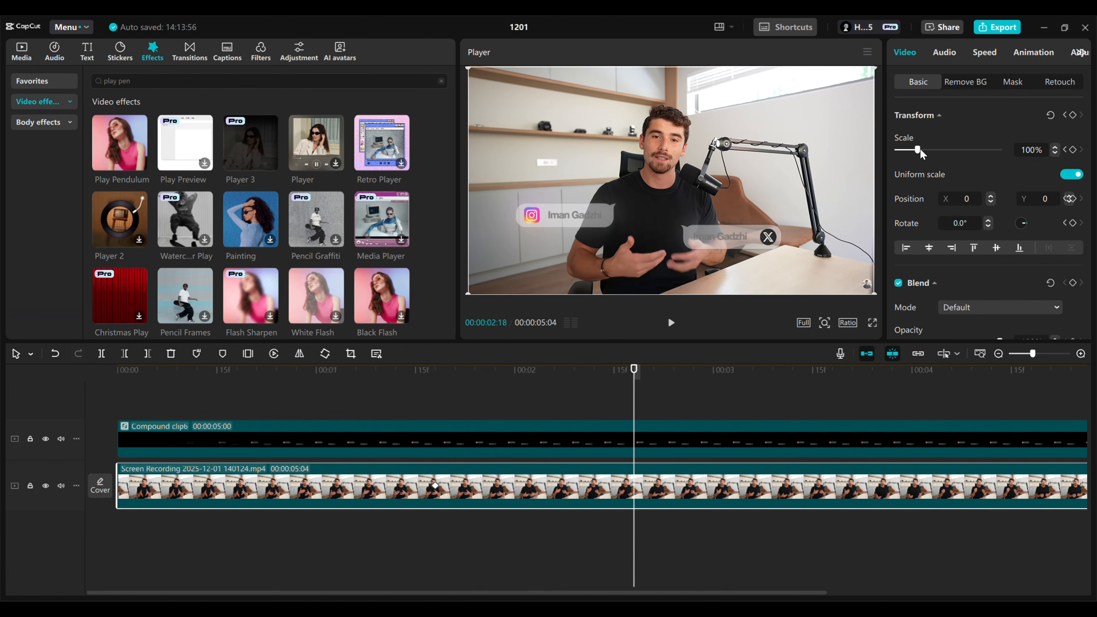
drag(920, 149, 928, 150)
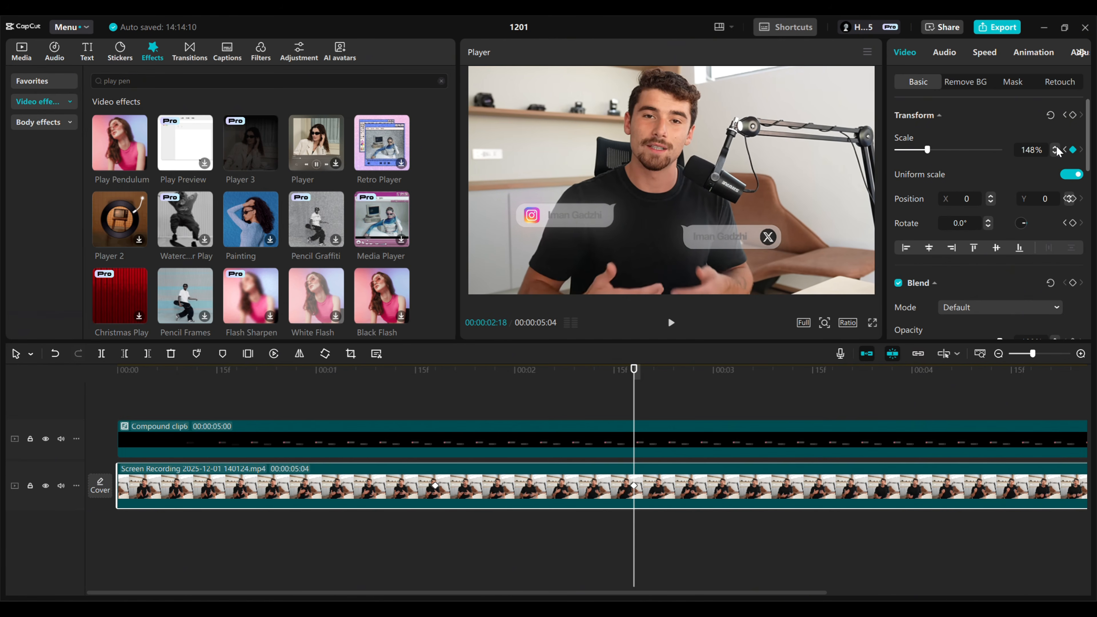
click(1056, 147)
click(1056, 147)
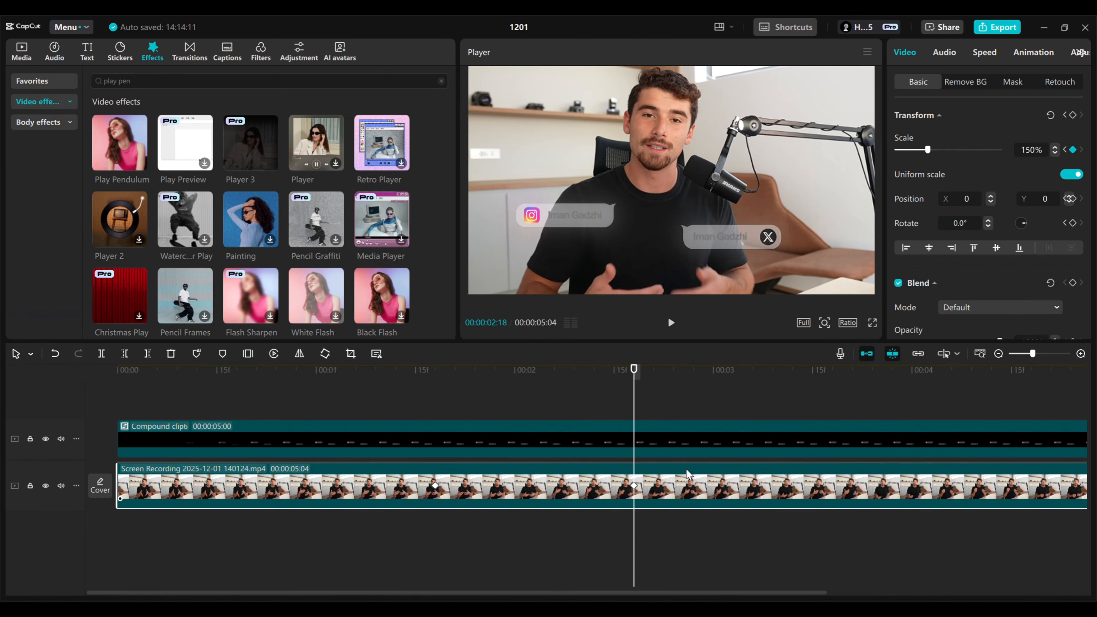
- Apply the Quad Ease preset curve to the main video's scale animation and hide its keyframe graph
key(alt+k)
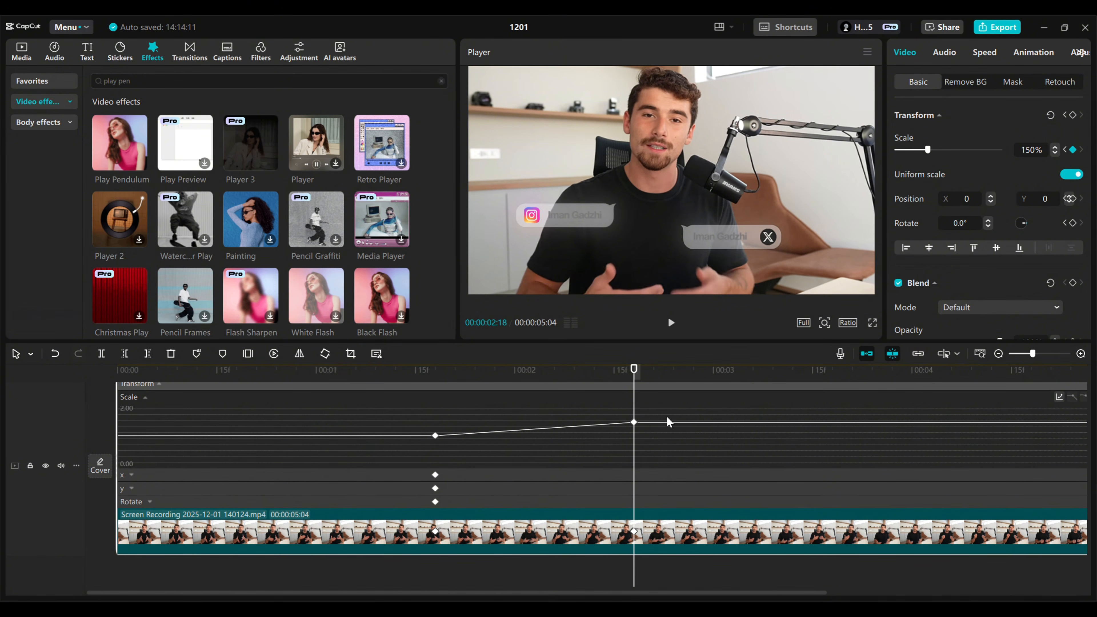
right_click(634, 422)
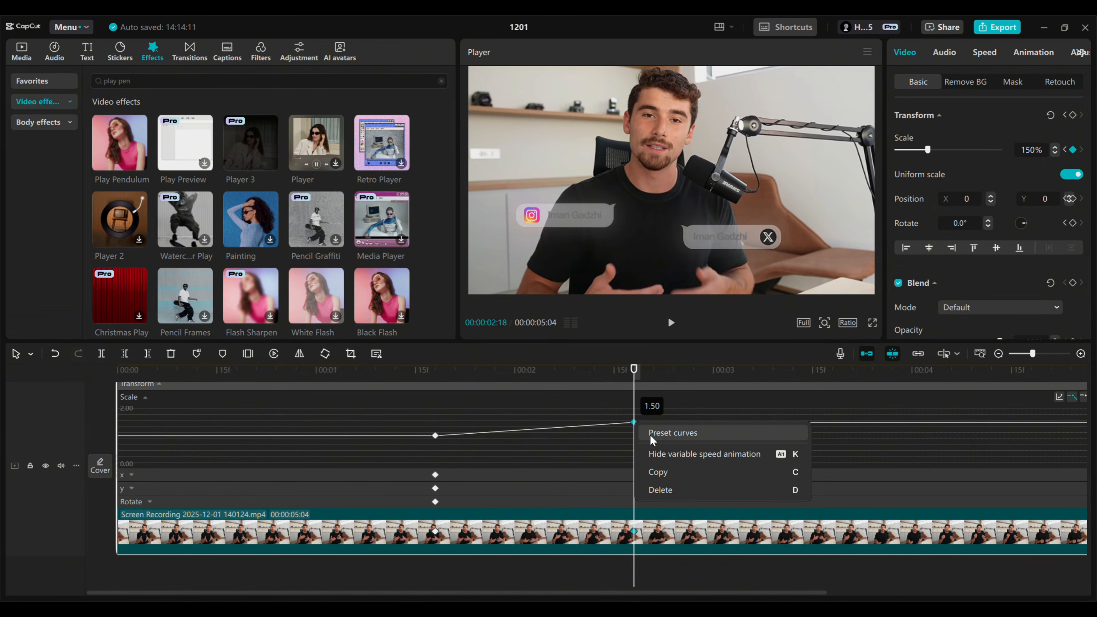
click(650, 434)
click(903, 495)
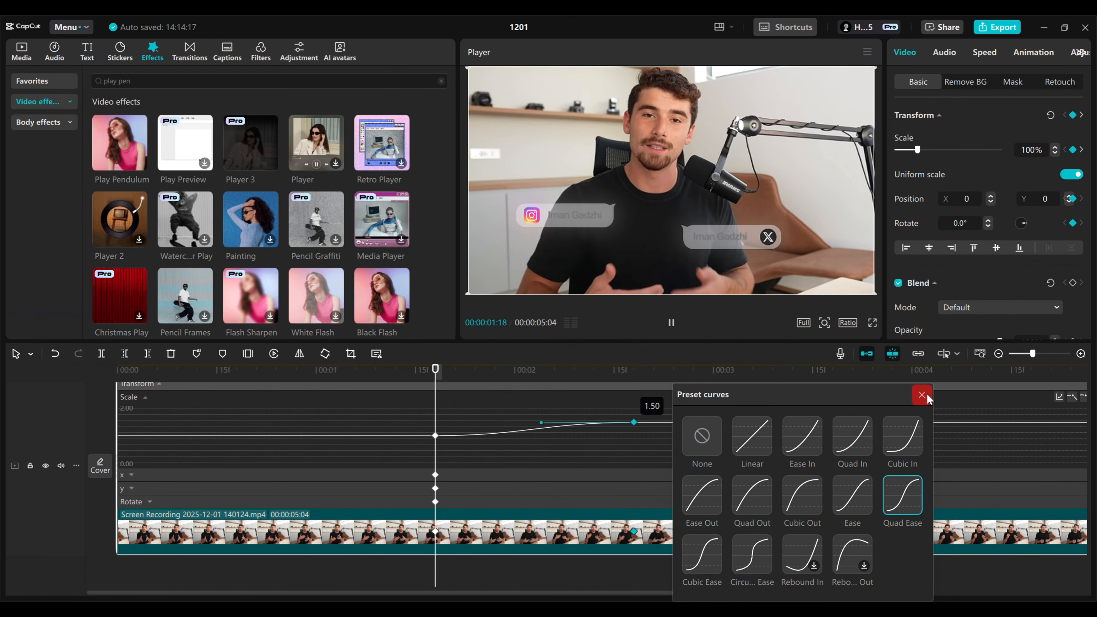
click(922, 394)
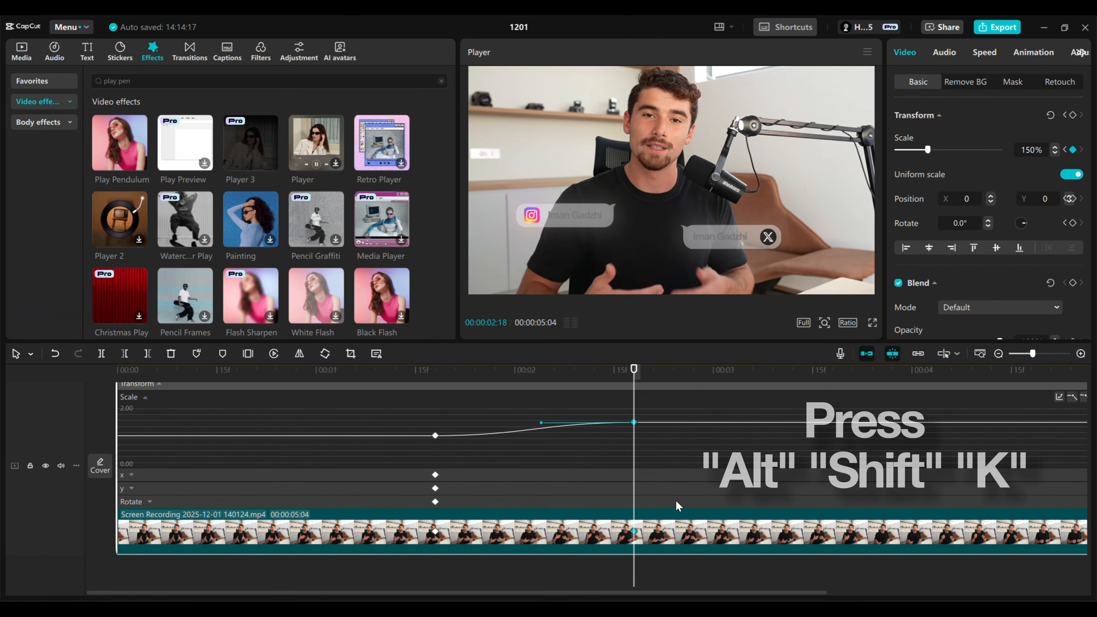
key(alt+shift+k)
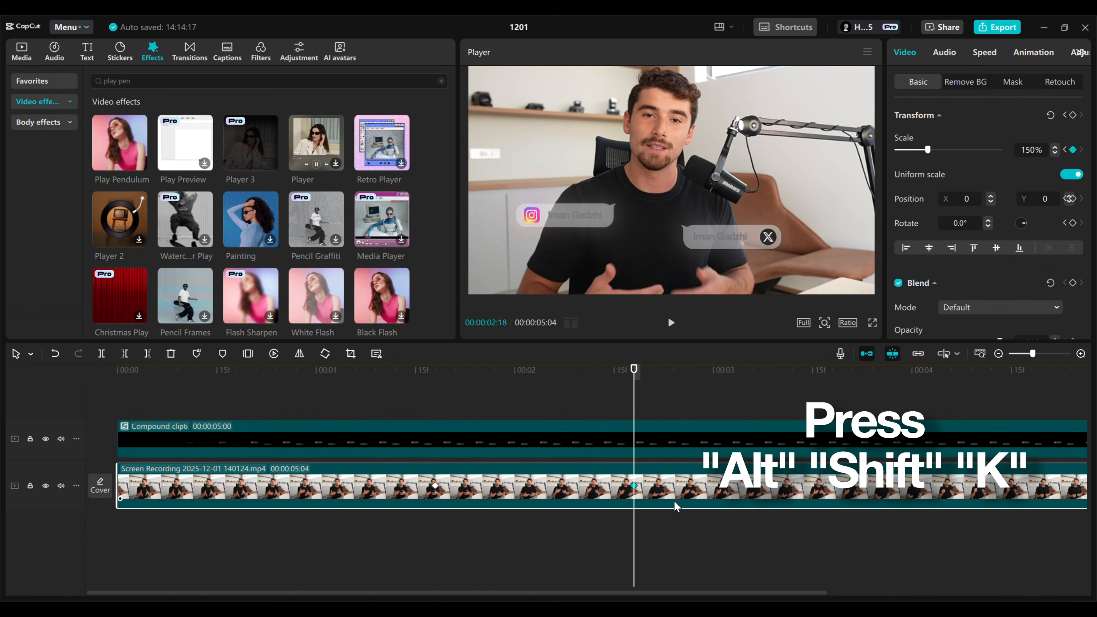
- Play back the eased zoom on the main video from just before its first keyframe
click(425, 399)
key(space)
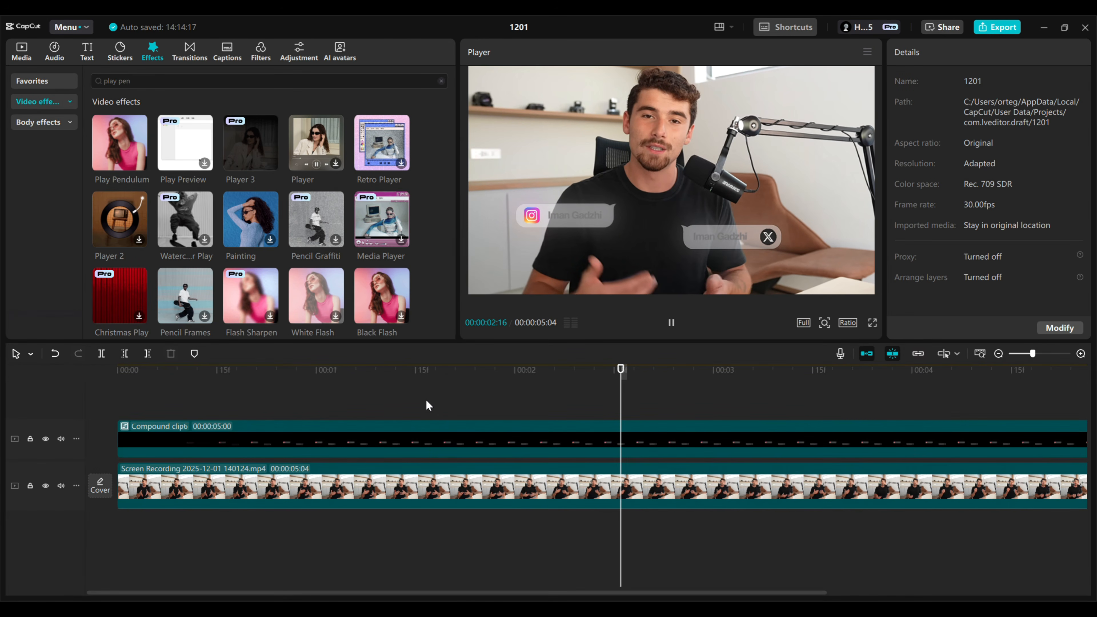
click(425, 399)
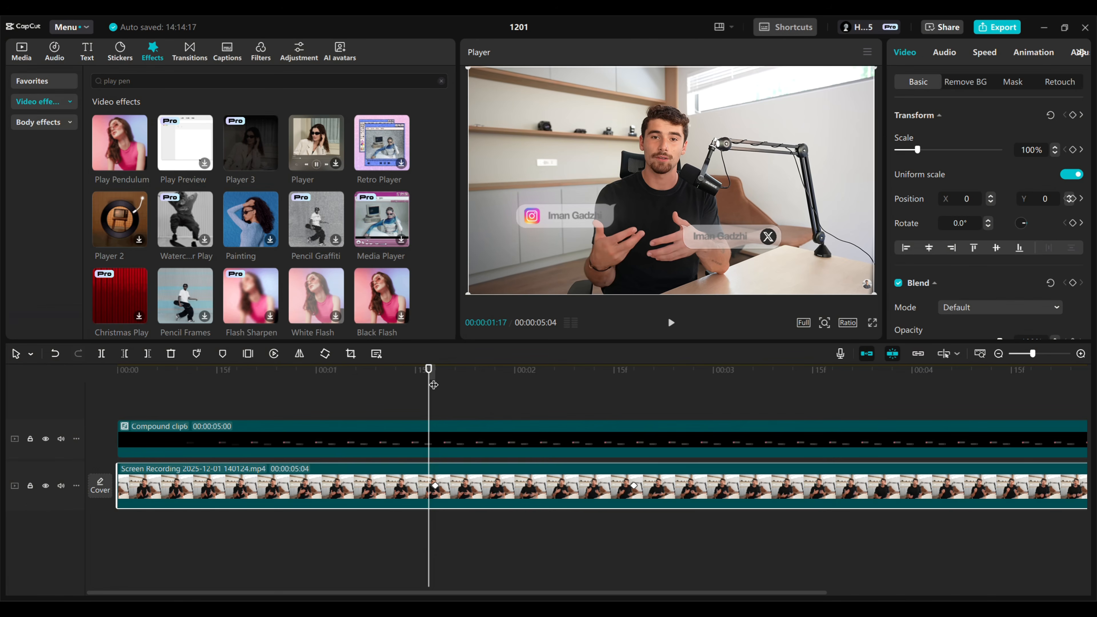
- Keyframe the label compound clip's scale from 100% at 00:00:01:18 to 150% at 00:00:02:18
click(472, 437)
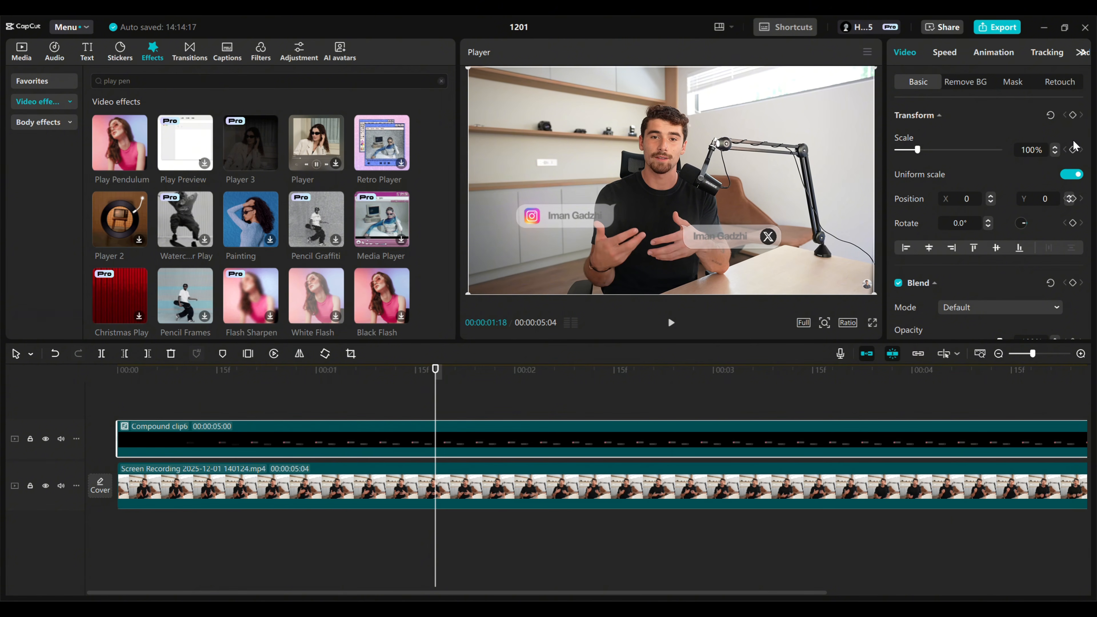
click(1075, 150)
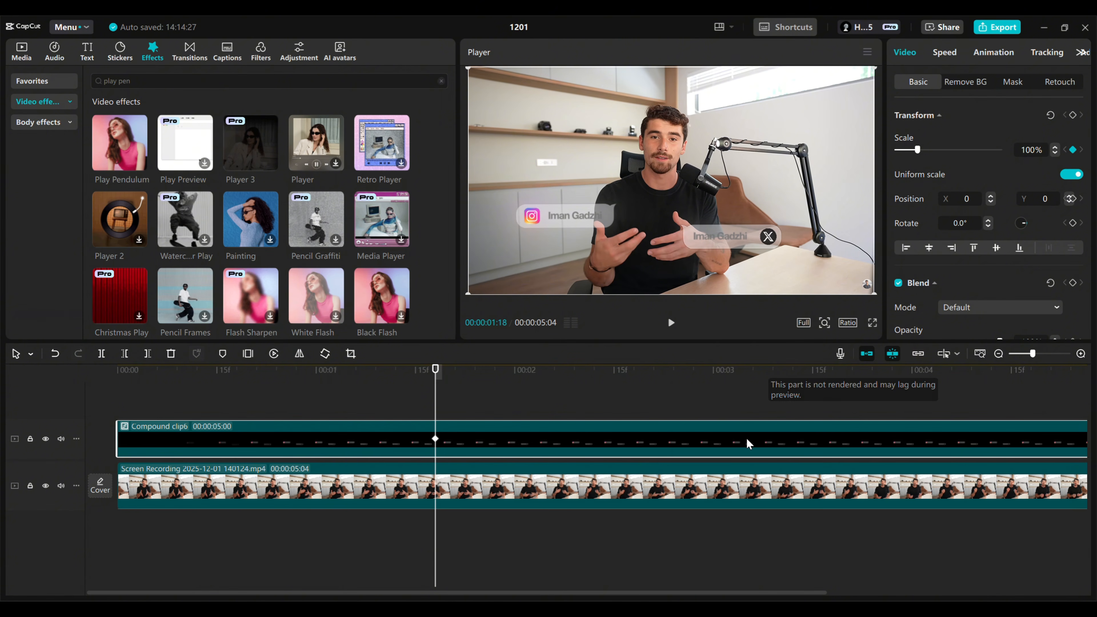
click(625, 472)
click(635, 381)
click(639, 439)
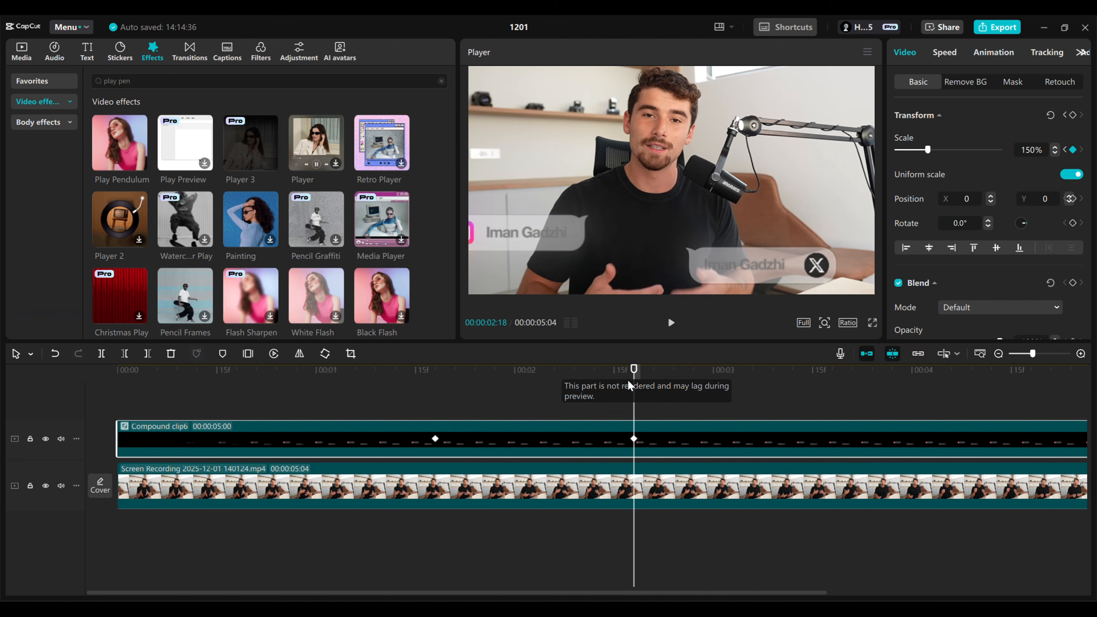
- Apply the Quad Ease preset curve to the label compound clip's scale animation and close the presets
key(alt+k)
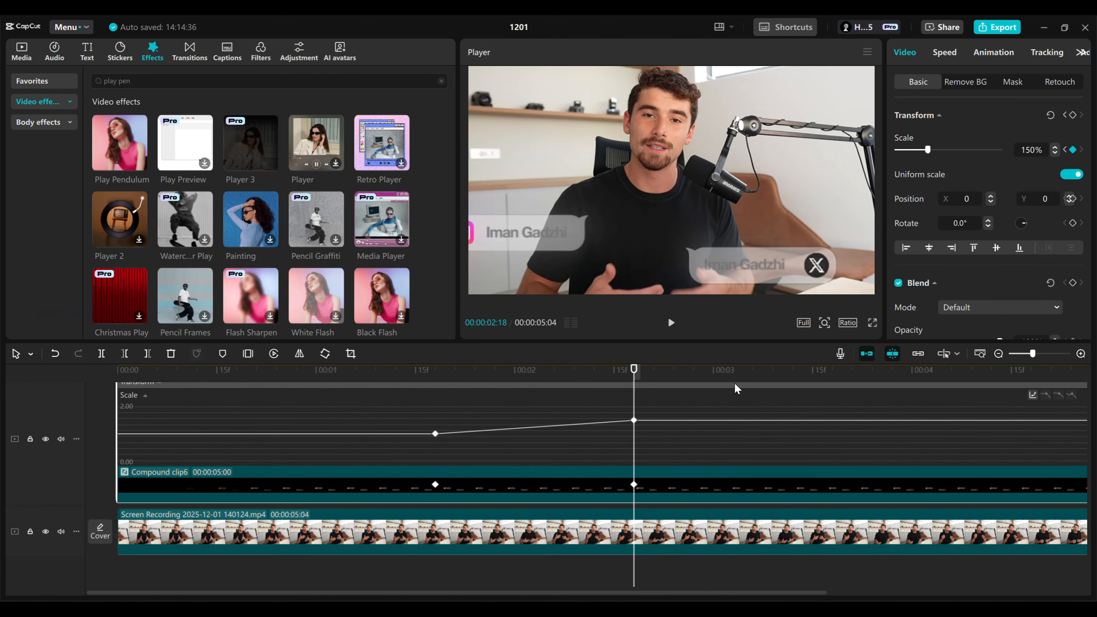
click(633, 422)
click(1032, 395)
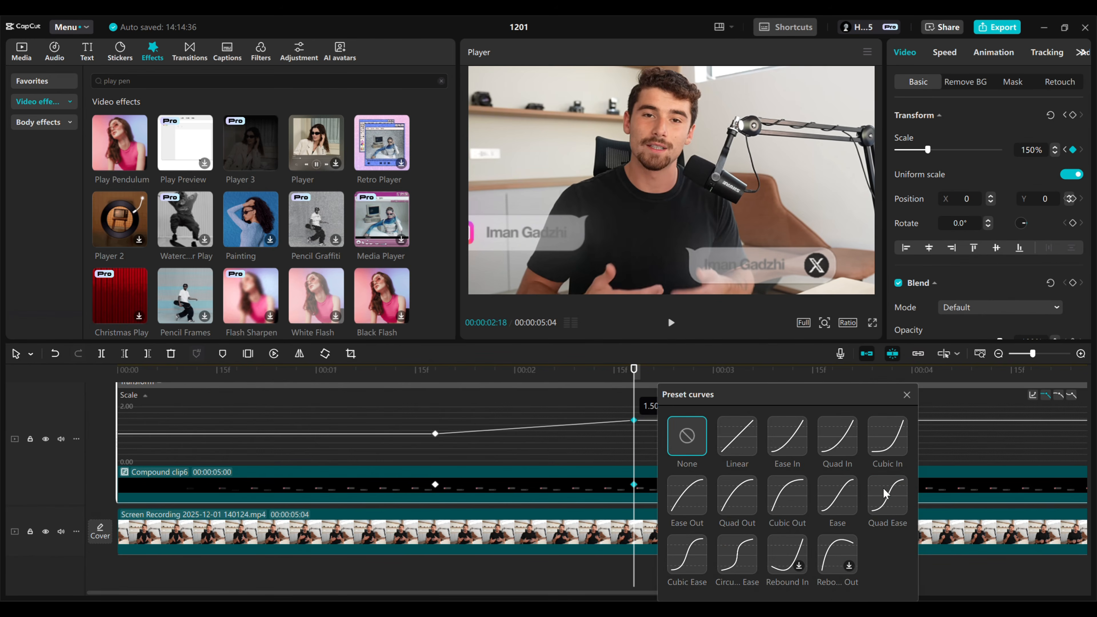
click(884, 490)
click(909, 397)
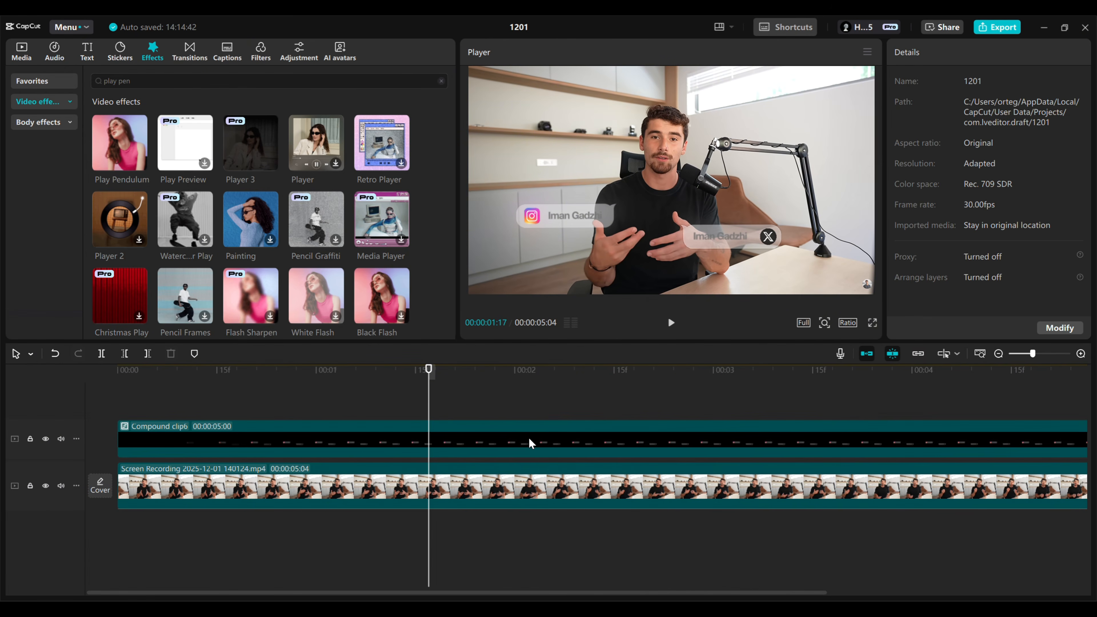
- Delay both scale keyframes of the label compound clip by about two frames
click(529, 441)
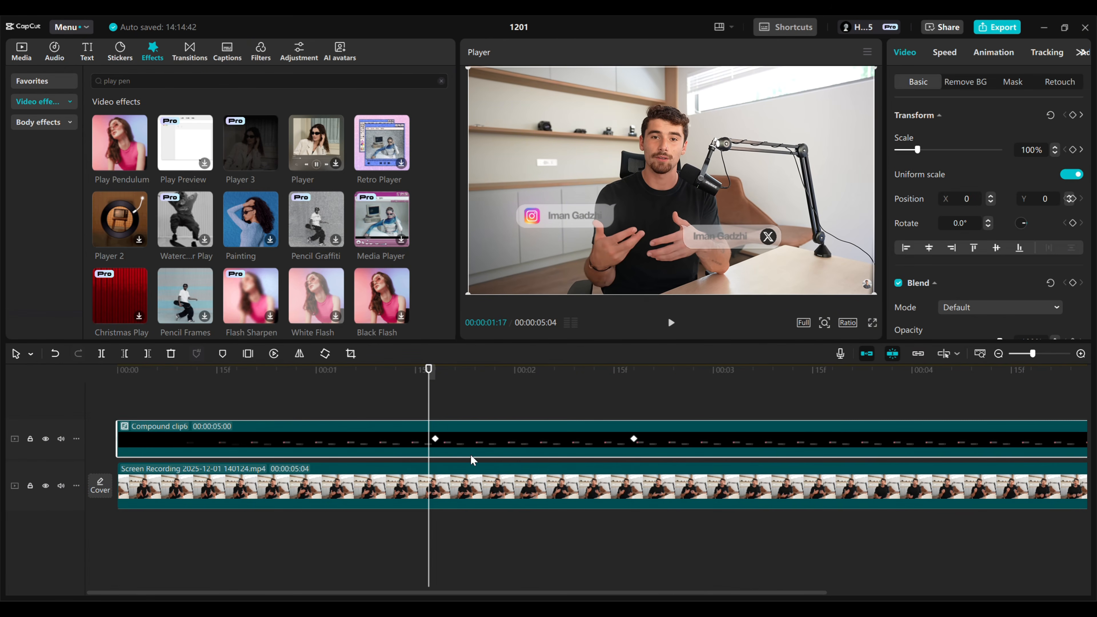
click(467, 466)
click(444, 444)
drag(438, 438, 446, 439)
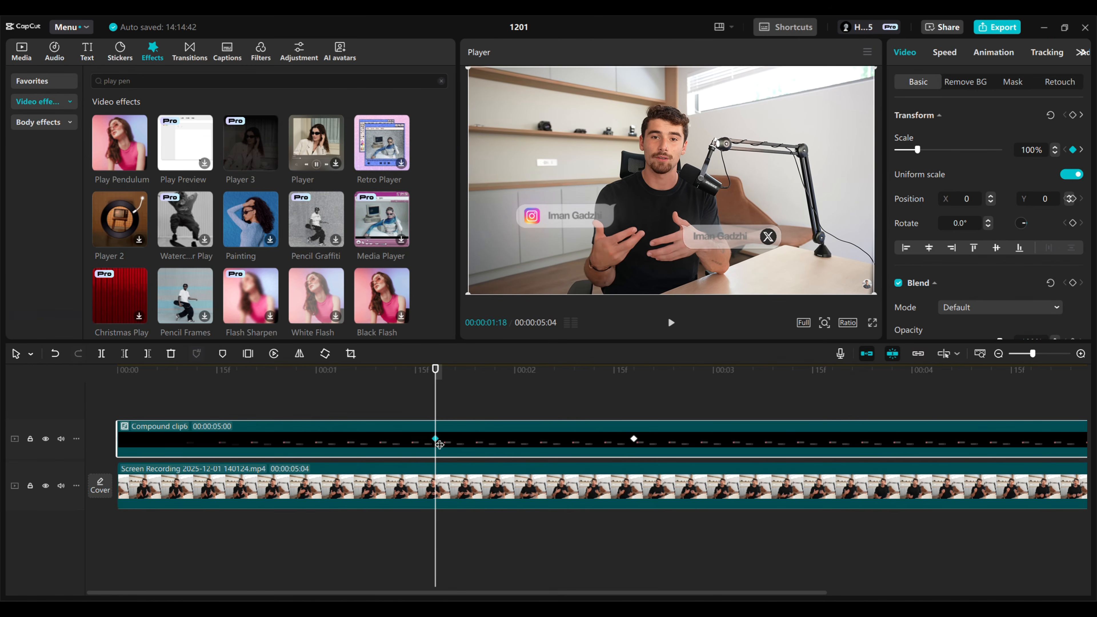
click(634, 440)
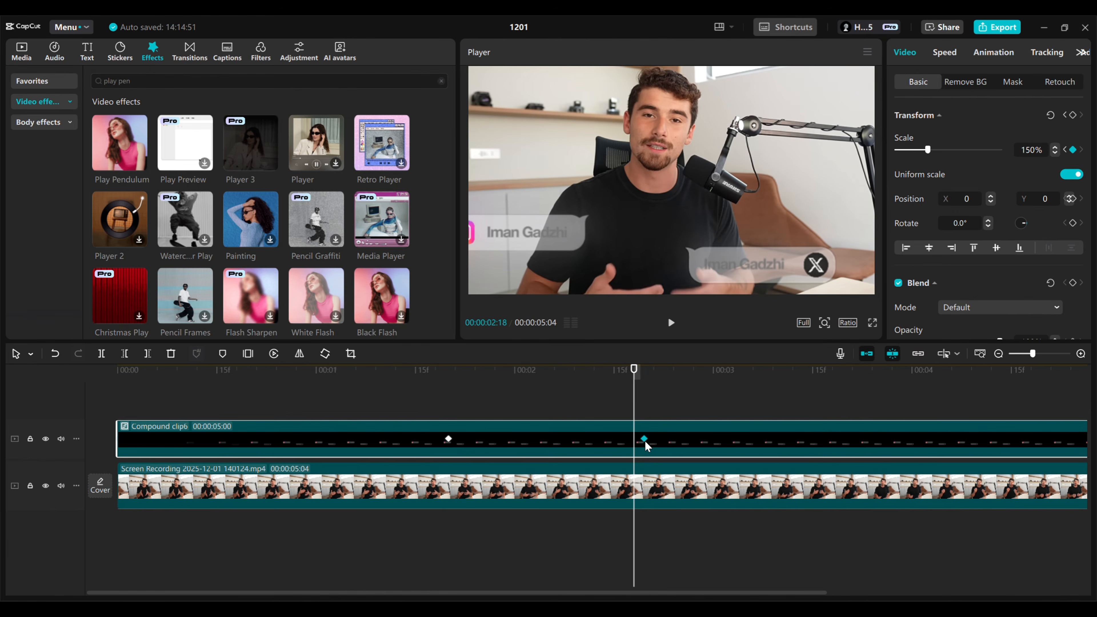
- Play back the combined zoom of video and labels, then the whole sequence from the start
click(414, 392)
key(space)
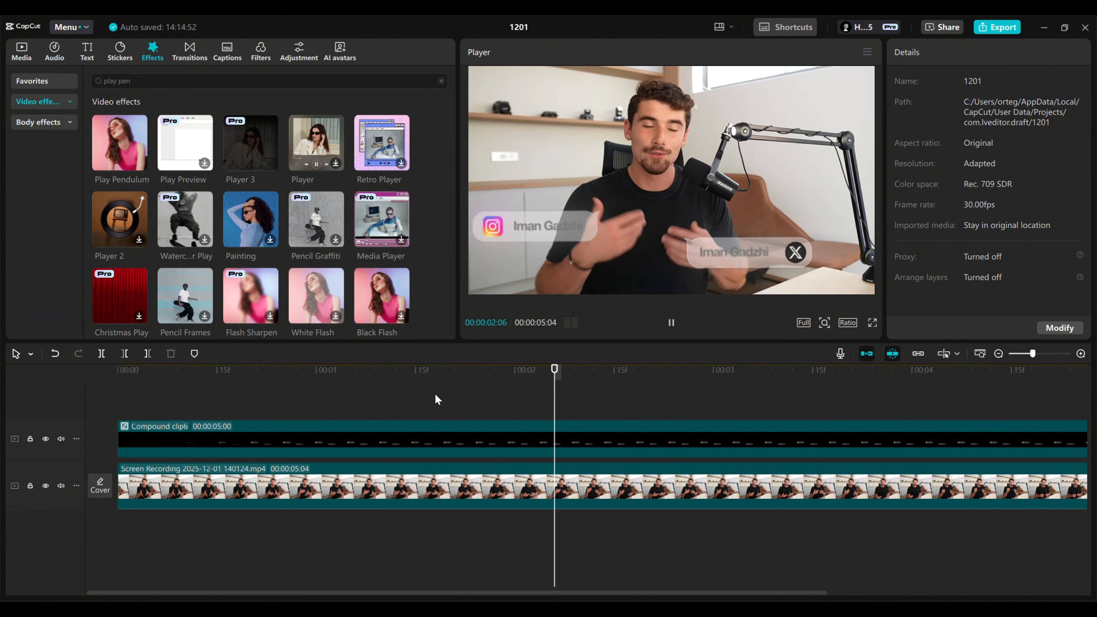
click(375, 387)
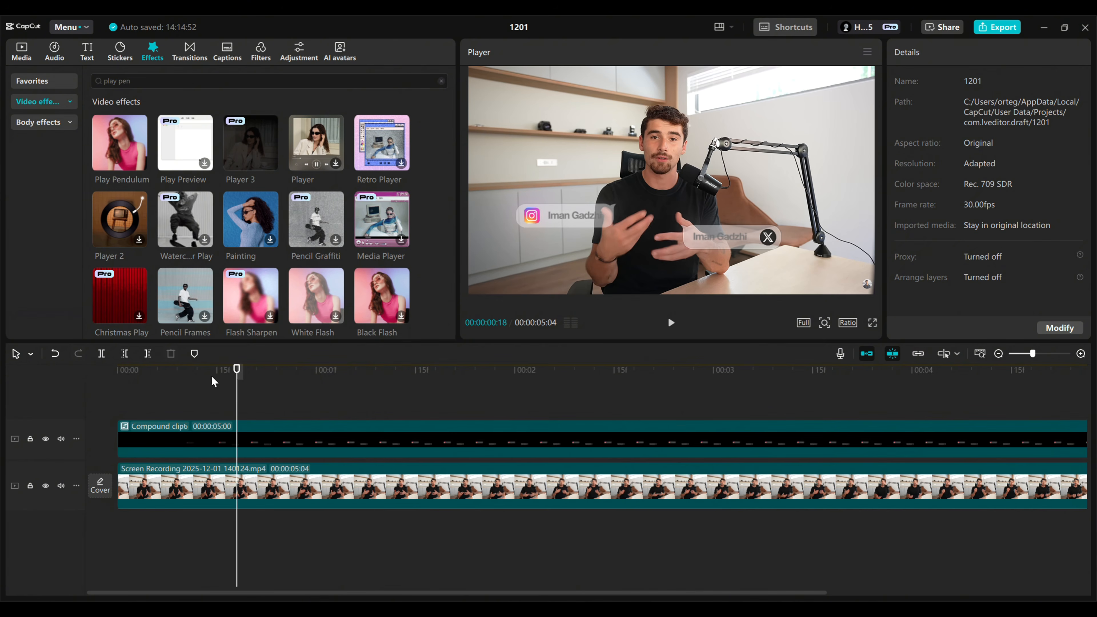
click(123, 398)
key(space)
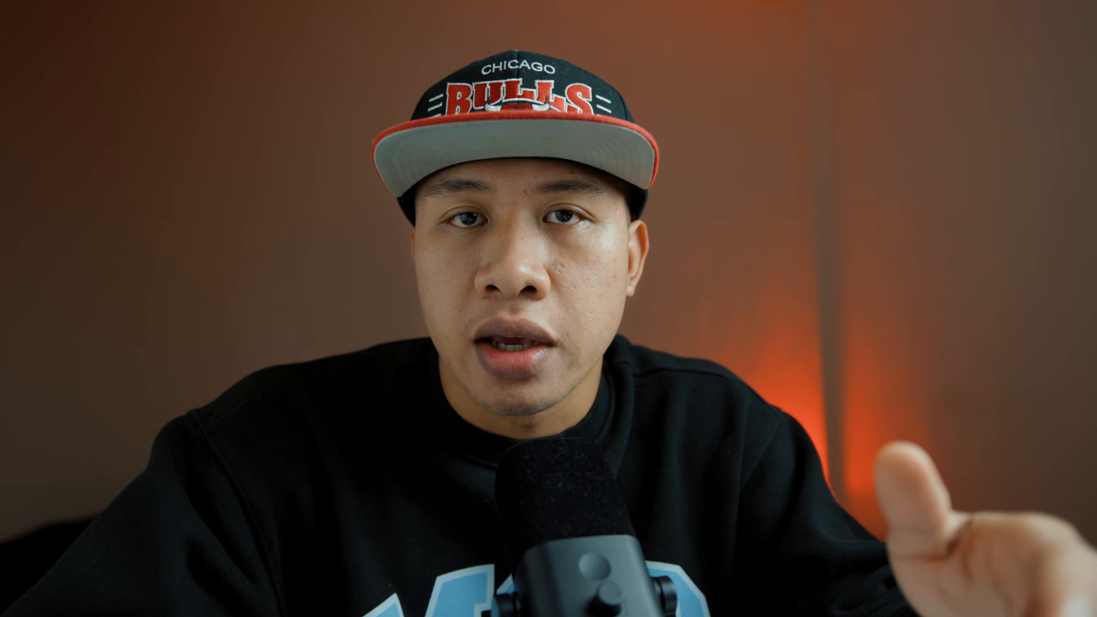
- Split the main video at 00:00:01:00 and duplicate its second part onto the track above
click(669, 324)
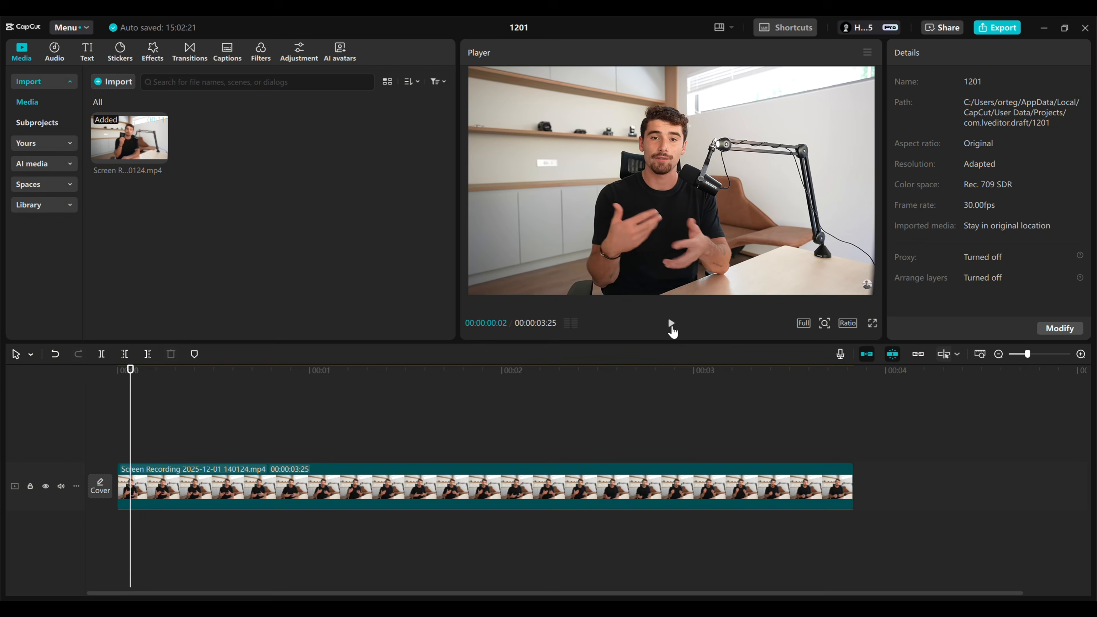
click(309, 372)
click(363, 488)
key(ctrl+b)
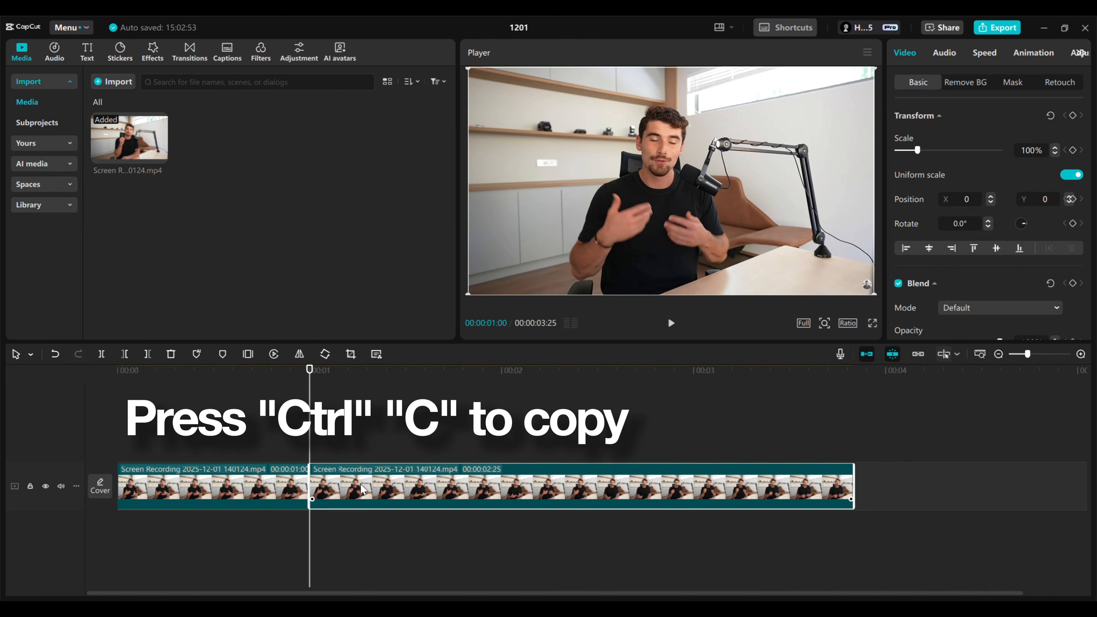
key(ctrl+v)
click(302, 391)
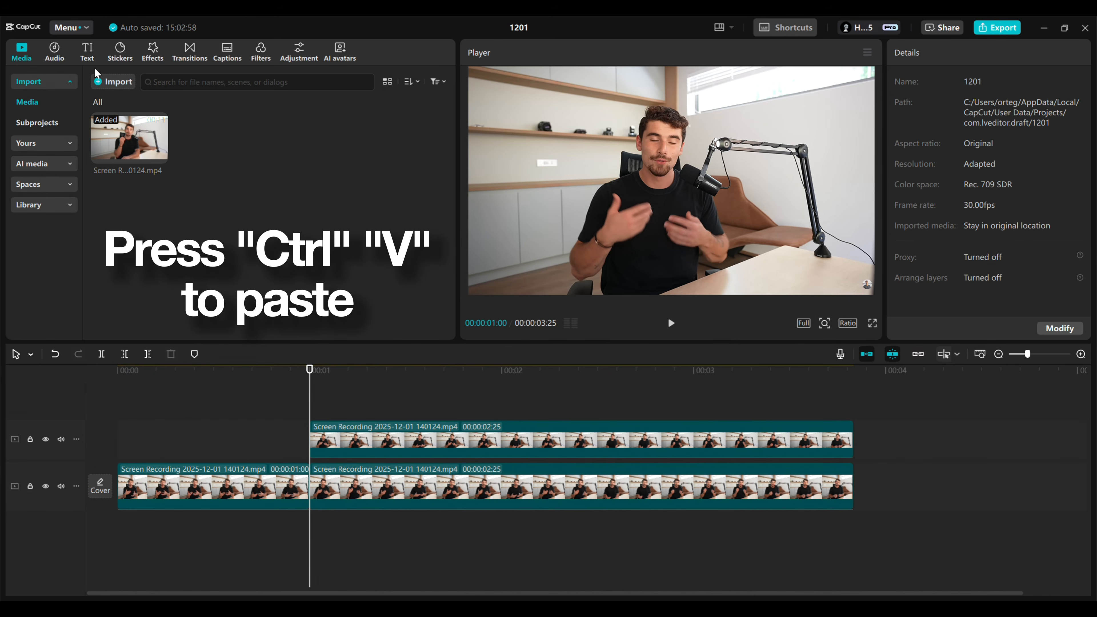
- Add a default text layer starting at 00:00:01:00 above the duplicated clip
click(88, 52)
click(138, 121)
click(393, 395)
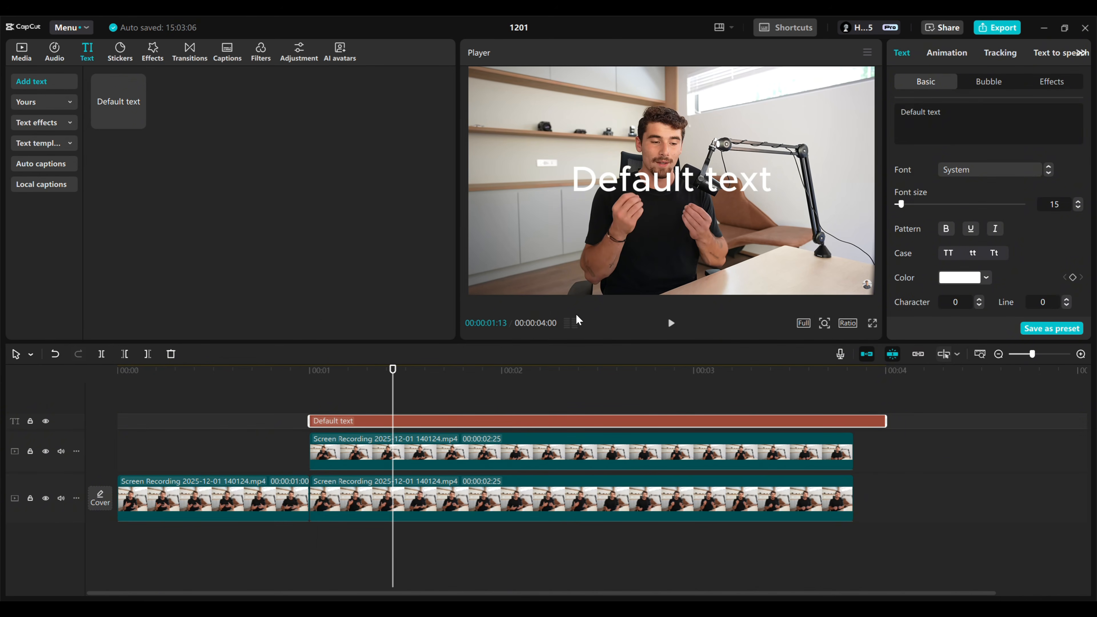
- Replace the default text with "Iman"
key(ctrl+a)
key(BackSpace)
text(I)
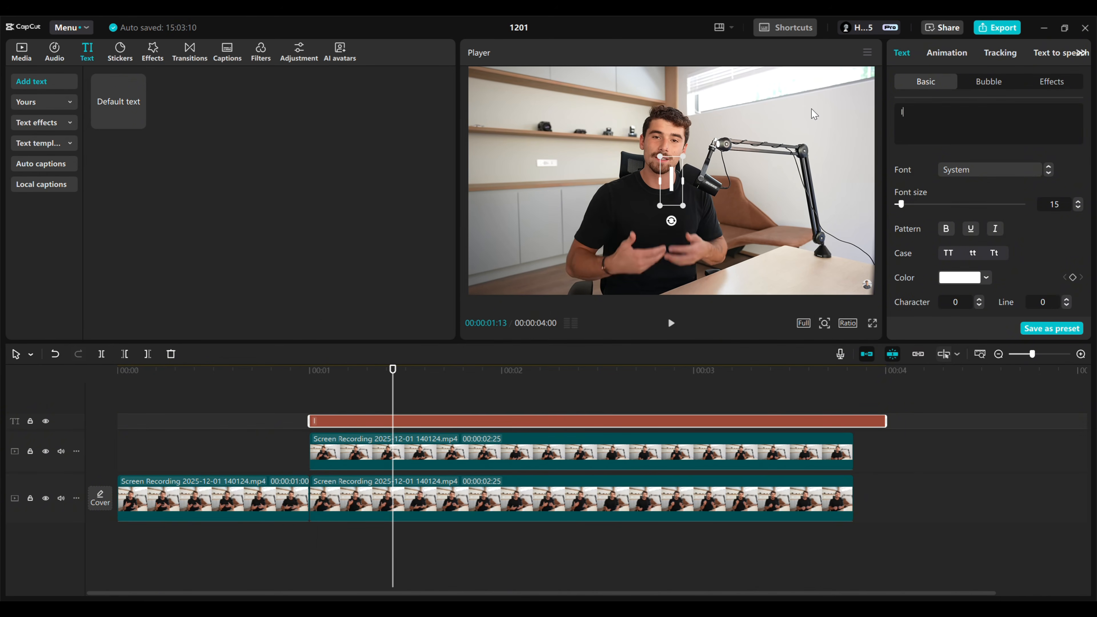
text(man)
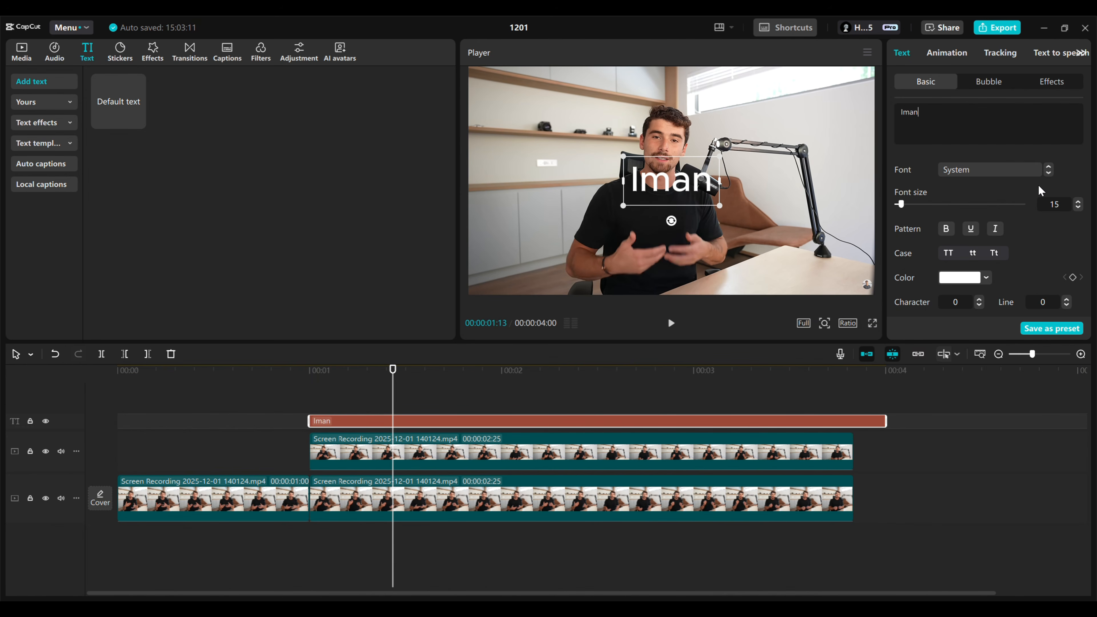
- Set the "Iman" text to HelveticaNeueLTPro75-Bd with character spacing -1 and place it beside the speaker's right shoulder, on the cabinet side
click(1003, 172)
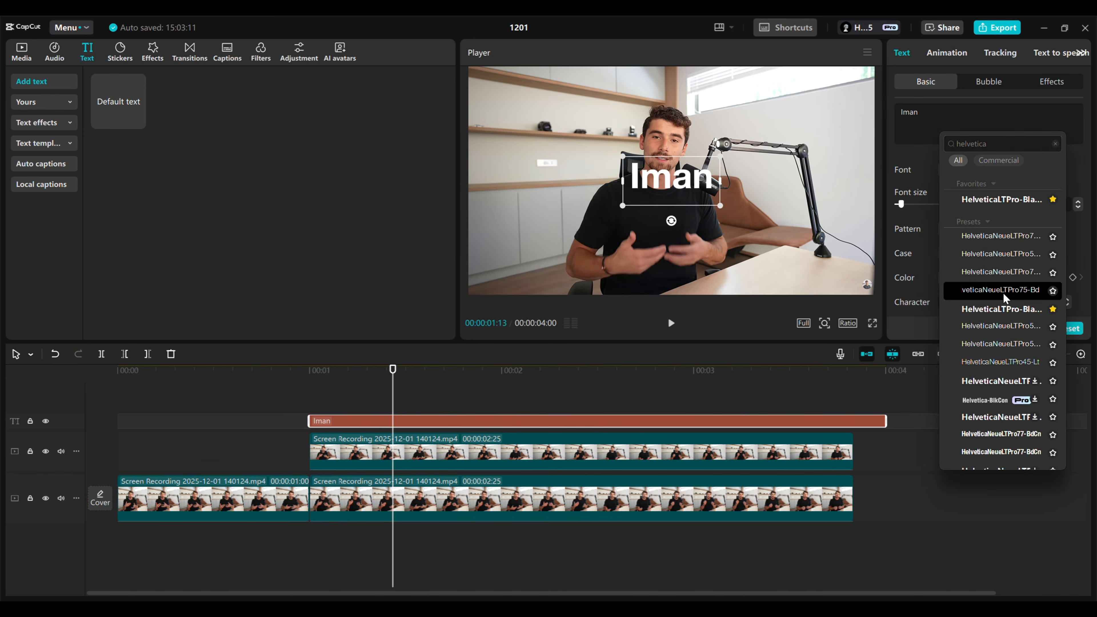
click(1003, 295)
click(979, 305)
drag(675, 184, 566, 203)
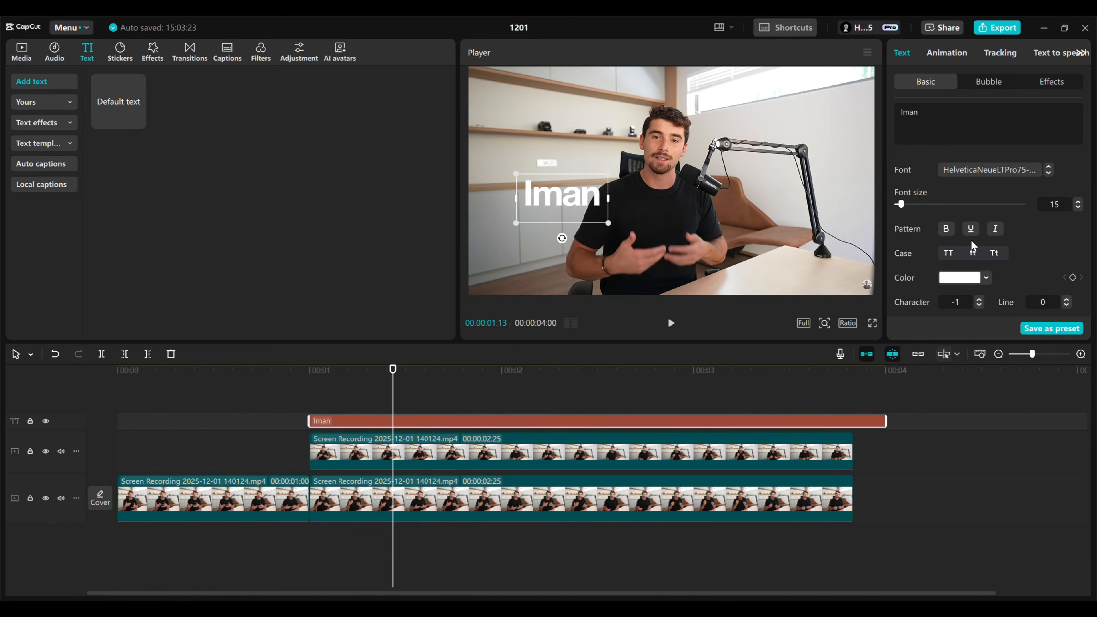
- Enable a shadow on the "Iman" text and lower the shadow's opacity
scroll(975, 248, down, 6)
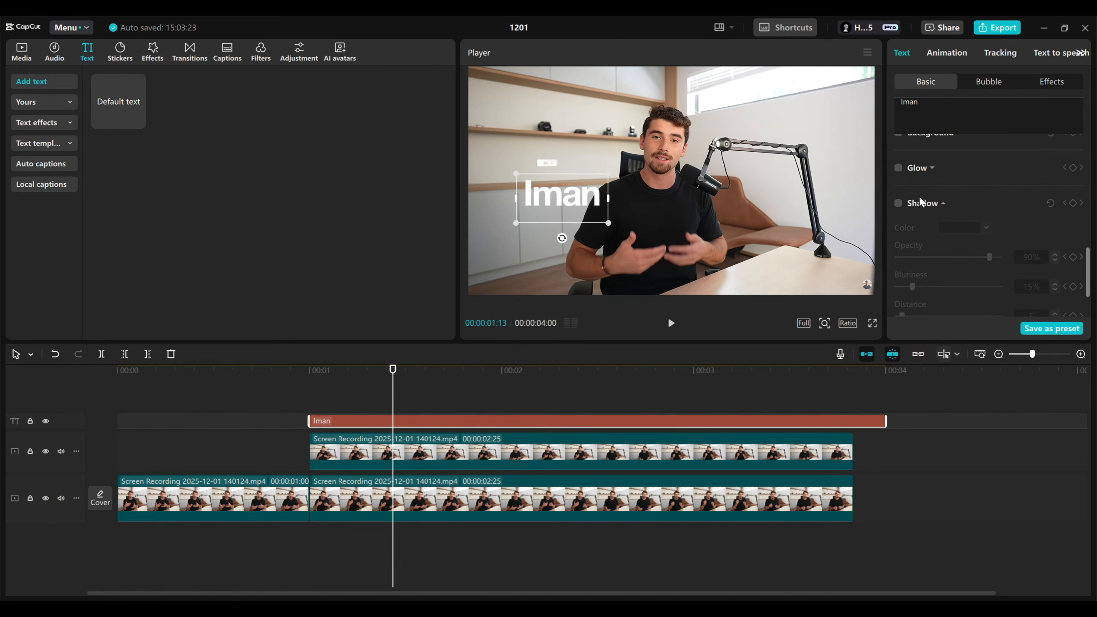
click(899, 209)
scroll(902, 214, down, 2)
drag(990, 179, 925, 179)
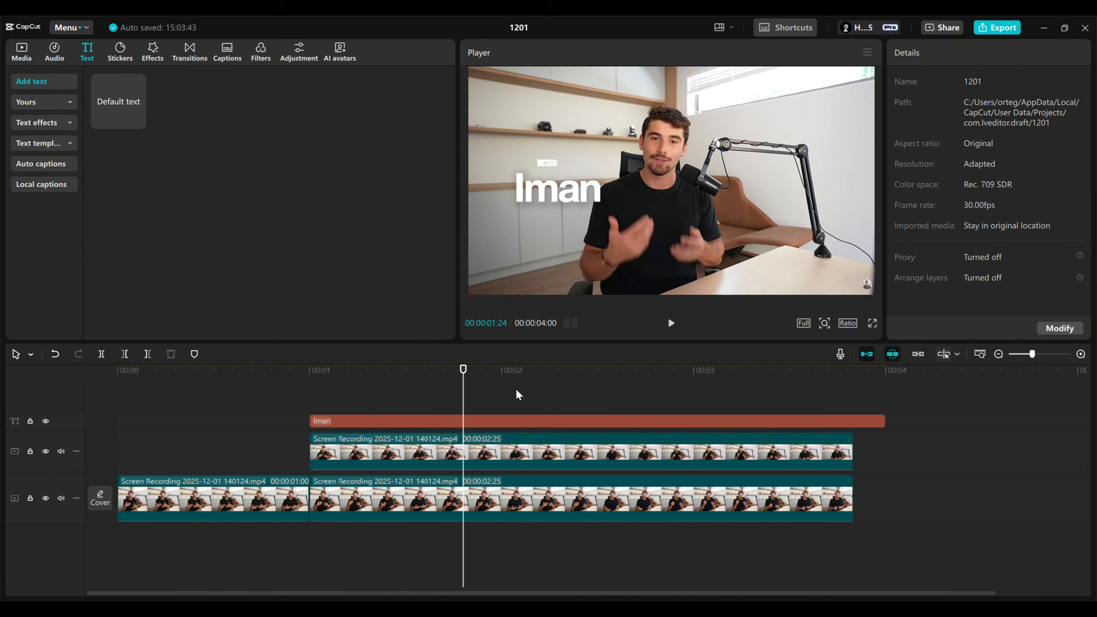
- Find the moment for the second word and paste a copy of the "Iman" text at 00:00:02:00 on the track above
key(space)
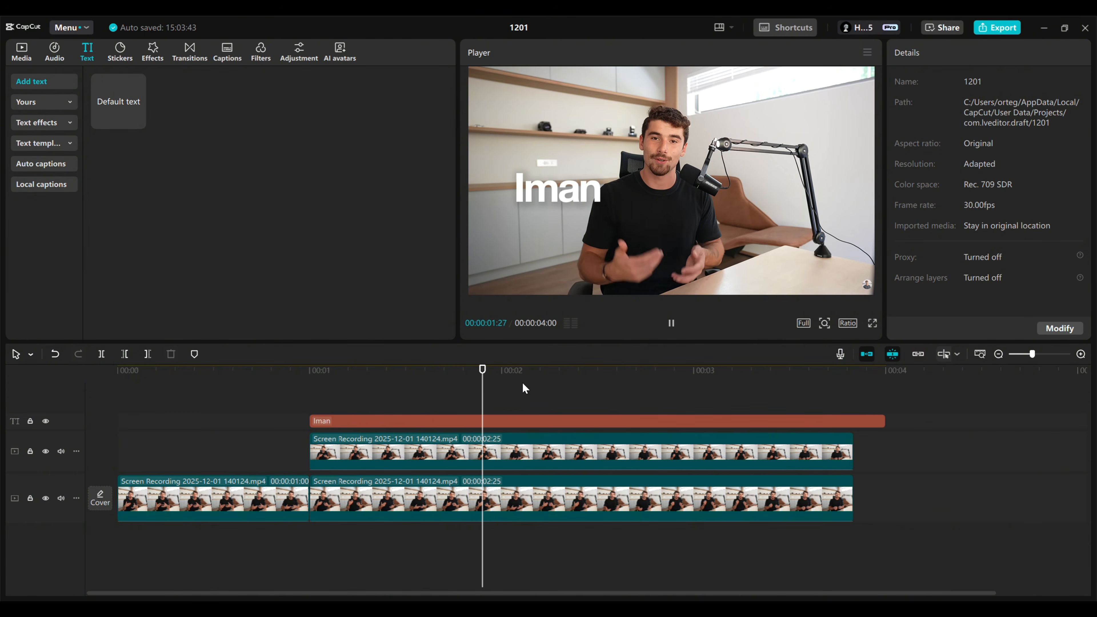
key(space)
click(504, 379)
click(517, 421)
key(ctrl+c)
key(ctrl+v)
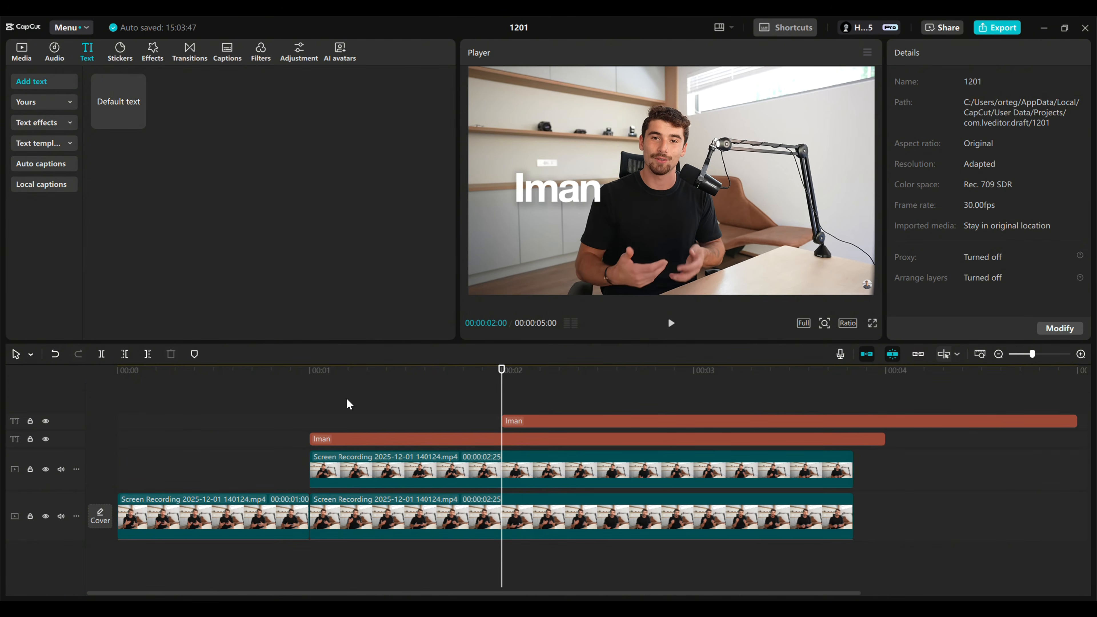
- Change the copied text to "Gadzhi" and place it on the microphone side of the speaker
click(320, 402)
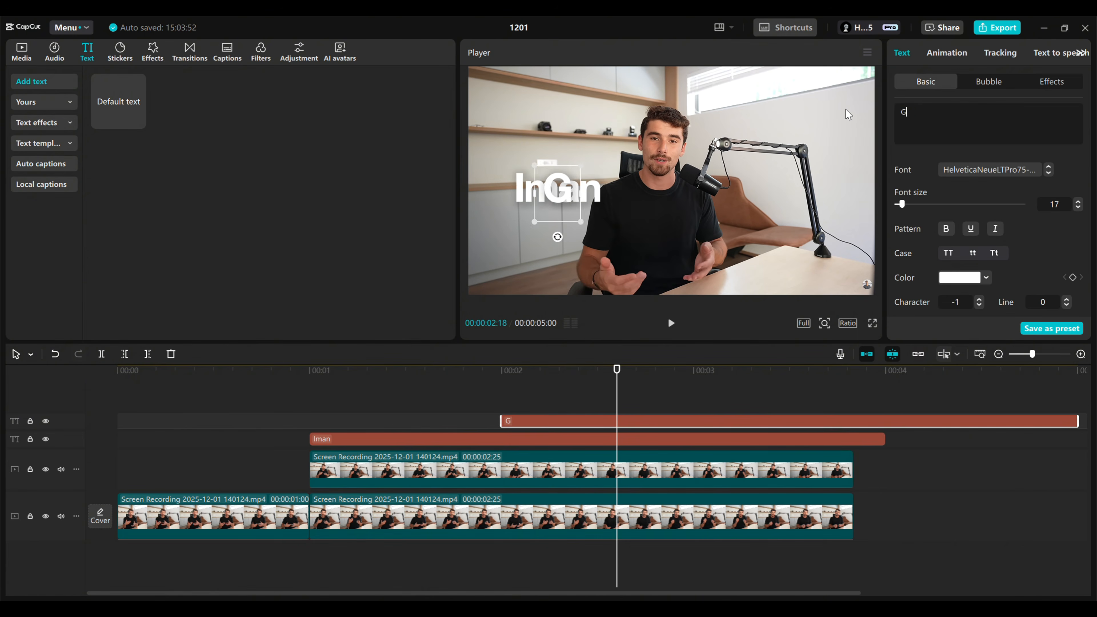
text(adzhi)
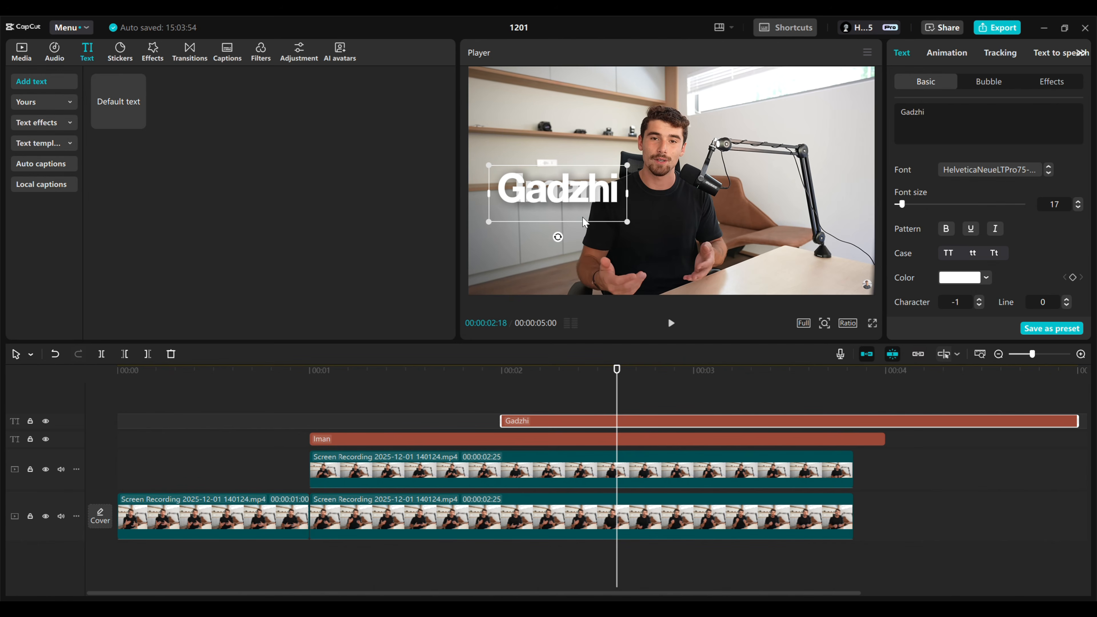
drag(583, 222, 771, 225)
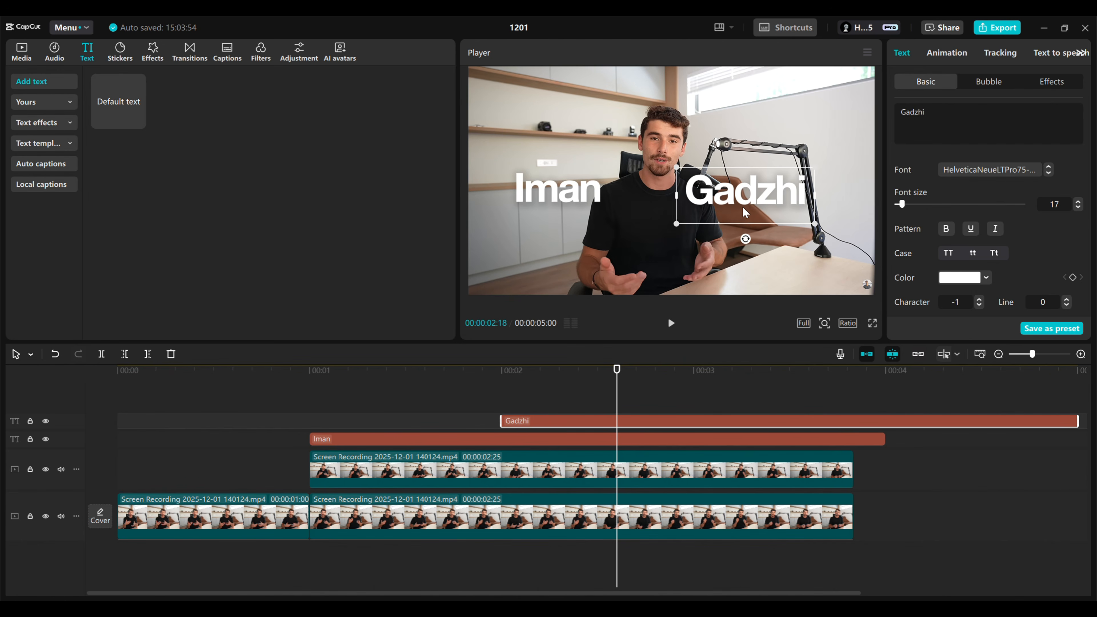
- Trim the ends of both text layers to the end of the video at 00:00:03:25
click(854, 371)
drag(881, 397, 873, 453)
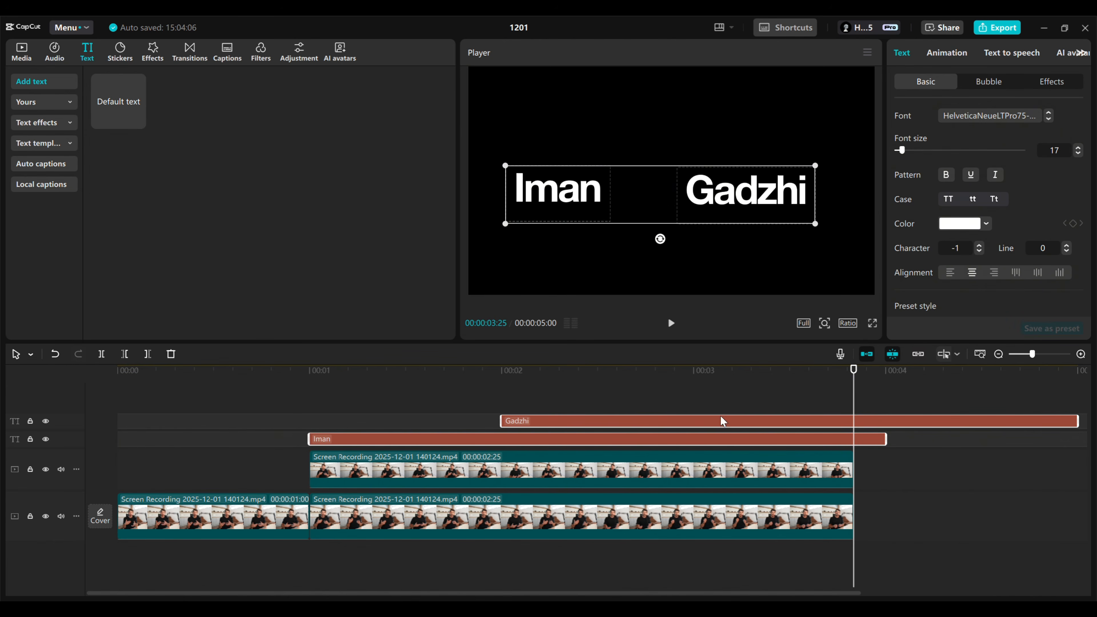
key(w)
- Turn the "Iman" text, the "Gadzhi" text and the duplicated video clip into separate compound clips
click(578, 437)
key(alt+g)
click(616, 425)
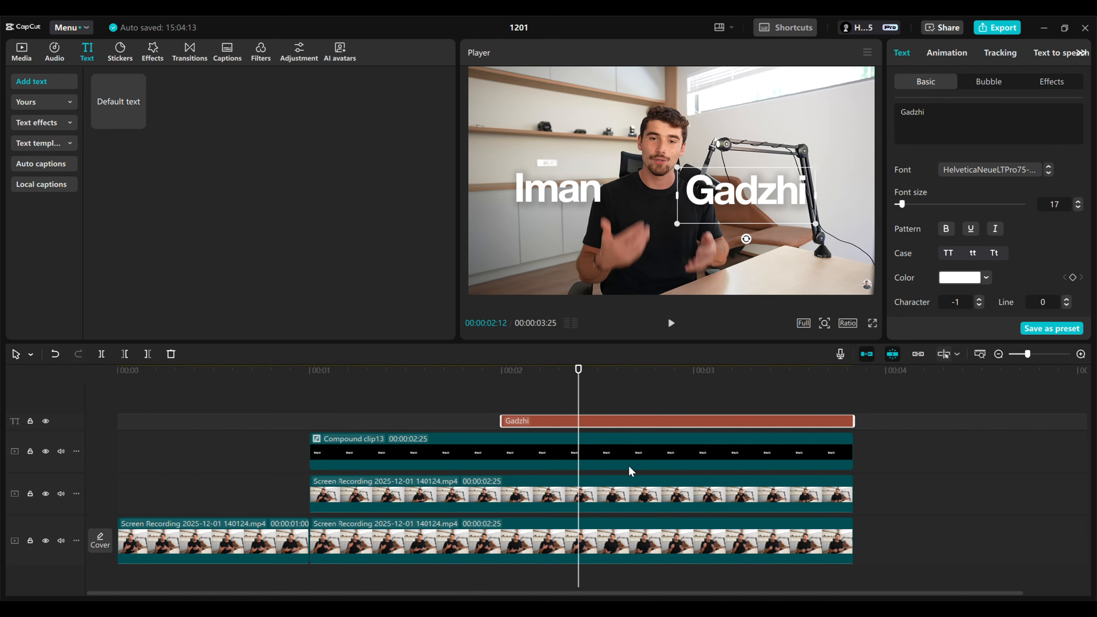
key(alt+g)
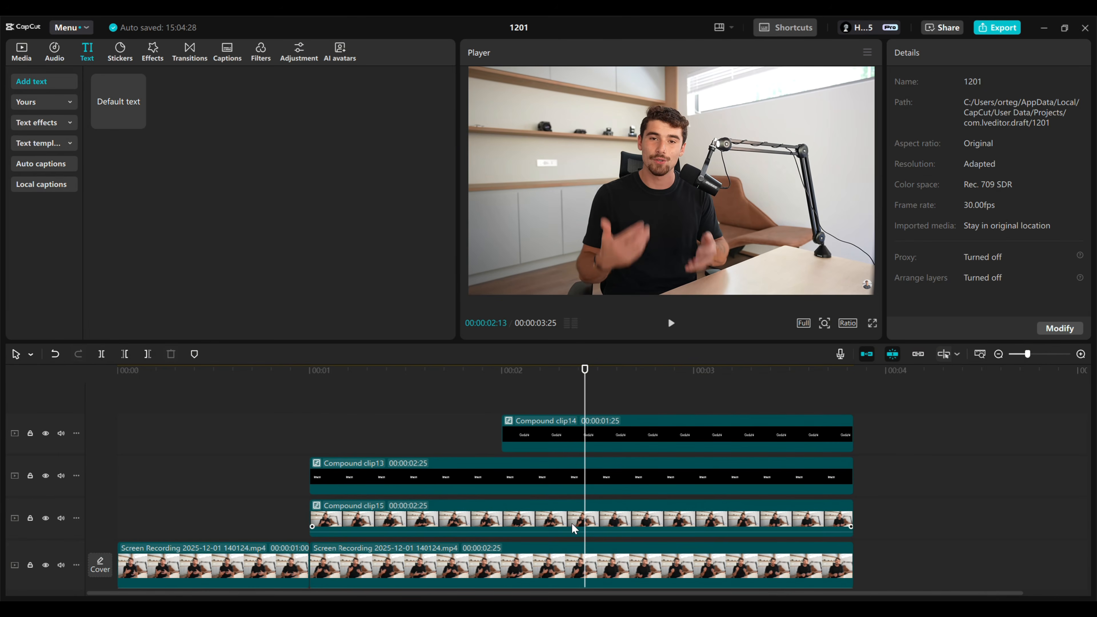
- Apply automatic background removal to the compound clip of the duplicated video
click(583, 519)
click(984, 82)
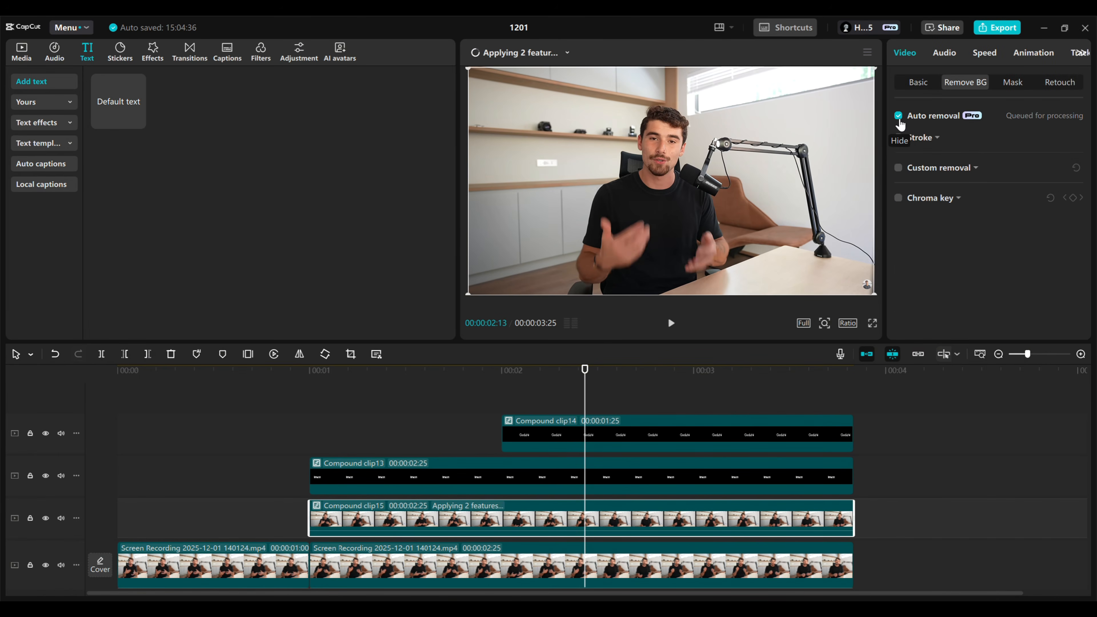
- Reposition the "Iman" and "Gadzhi" compound clips at matching height on either side of the speaker's neck
click(628, 207)
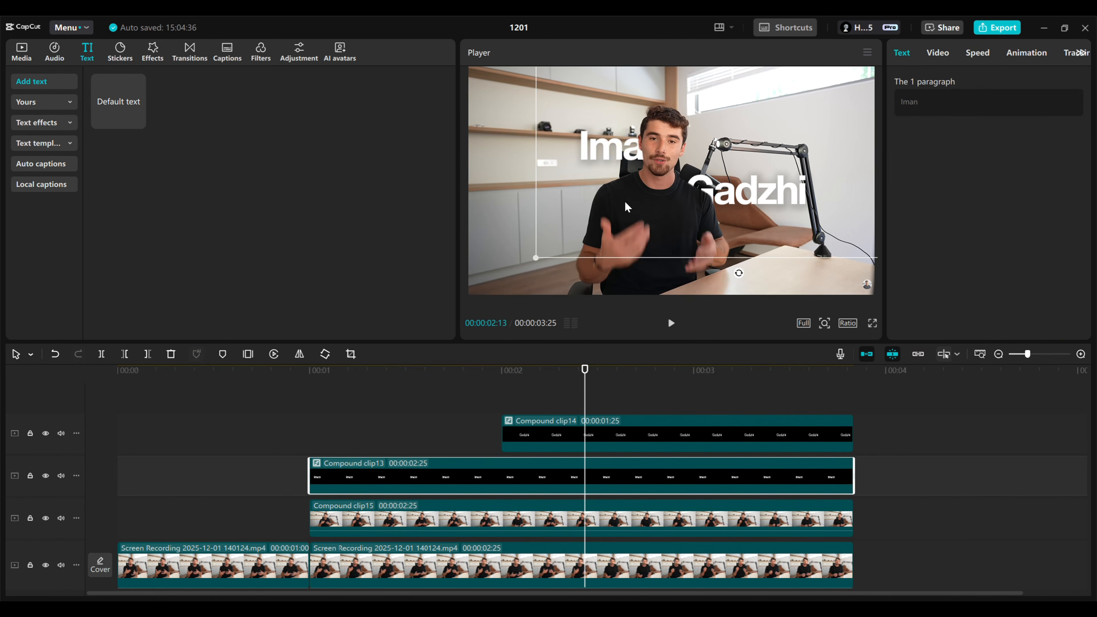
drag(625, 203, 573, 232)
drag(799, 220, 801, 209)
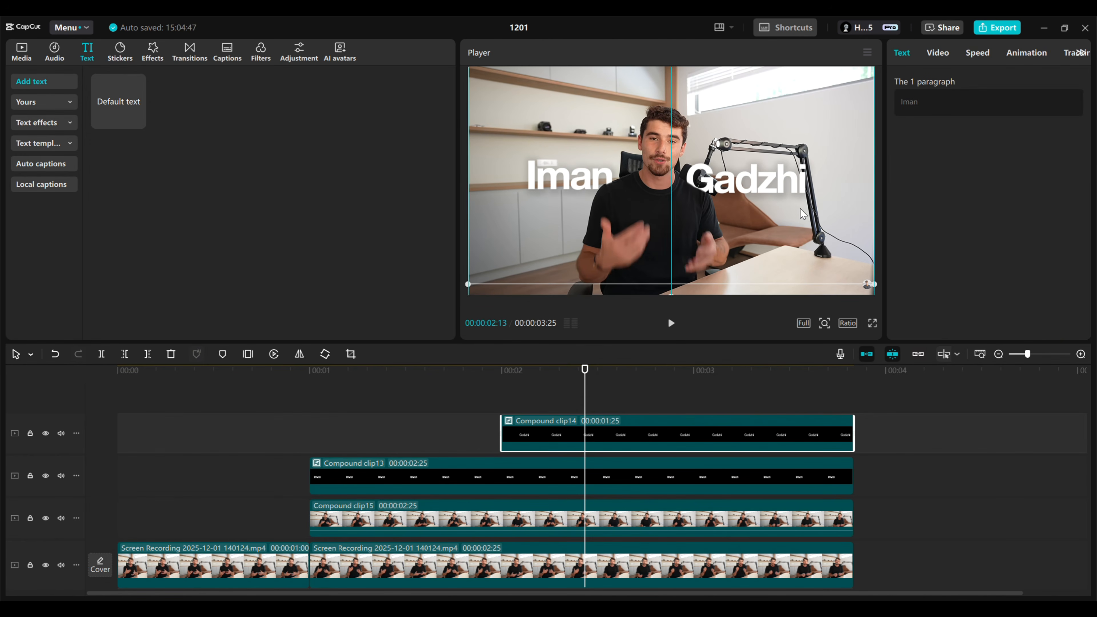
drag(575, 180, 574, 182)
- Find the Player 3 video effect, apply it to the "Iman" compound clip and reduce its Texture to the minimum
click(553, 390)
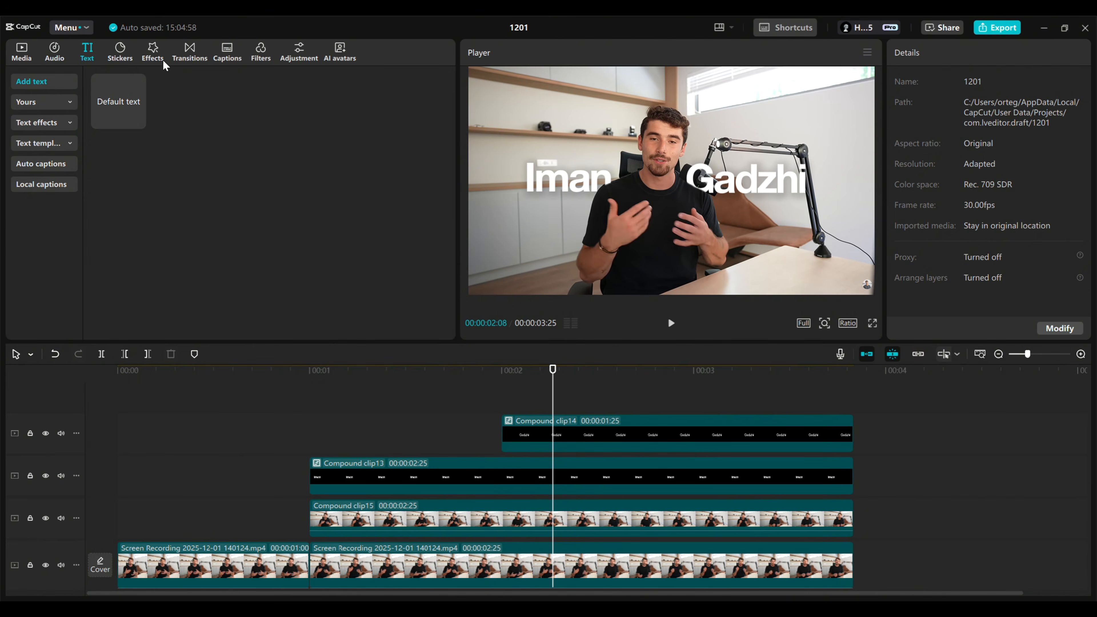
click(154, 53)
click(130, 81)
text(player 3)
key(Return)
drag(120, 144, 522, 465)
scroll(971, 267, down, 5)
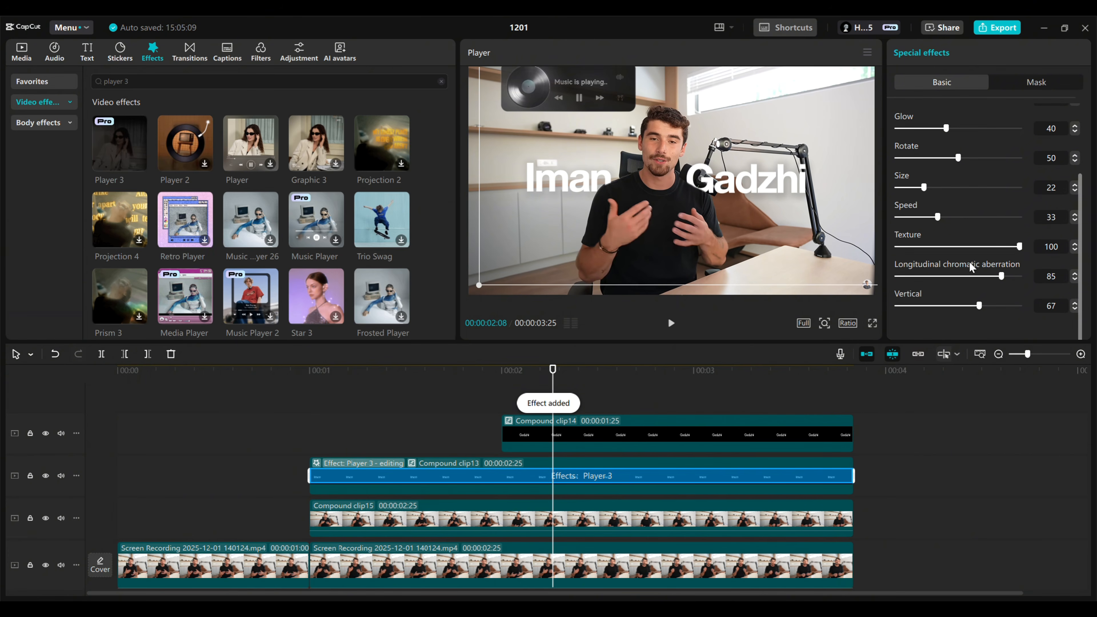
- Apply the Player 3 effect to the "Gadzhi" compound clip with Texture at the minimum and play back the result
drag(119, 143, 613, 434)
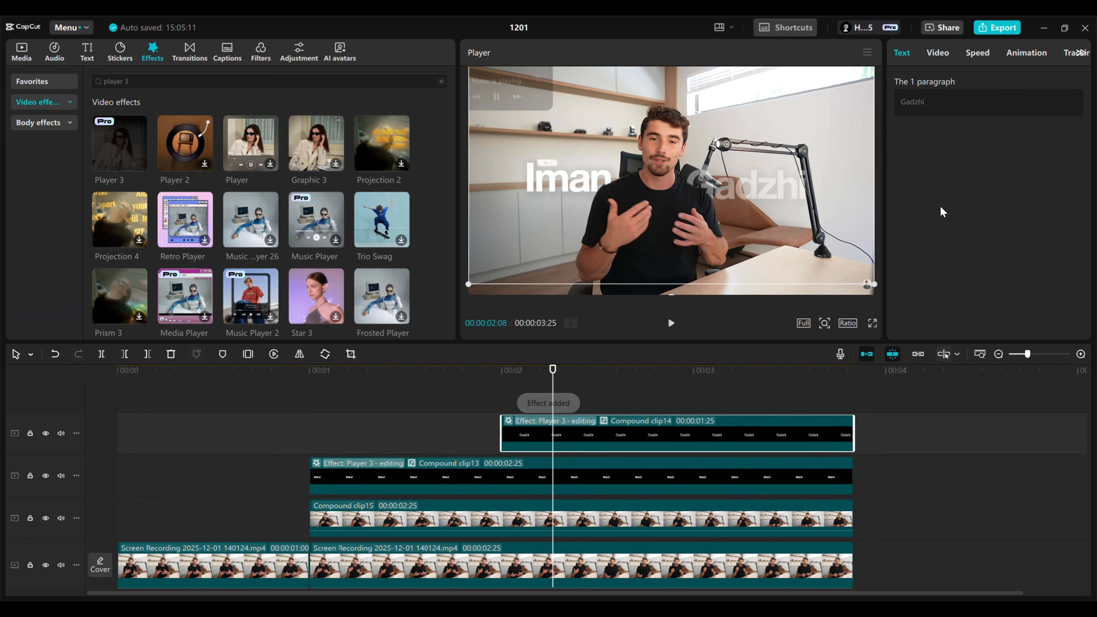
scroll(1030, 245, down, 5)
drag(1019, 257, 896, 257)
click(362, 409)
key(space)
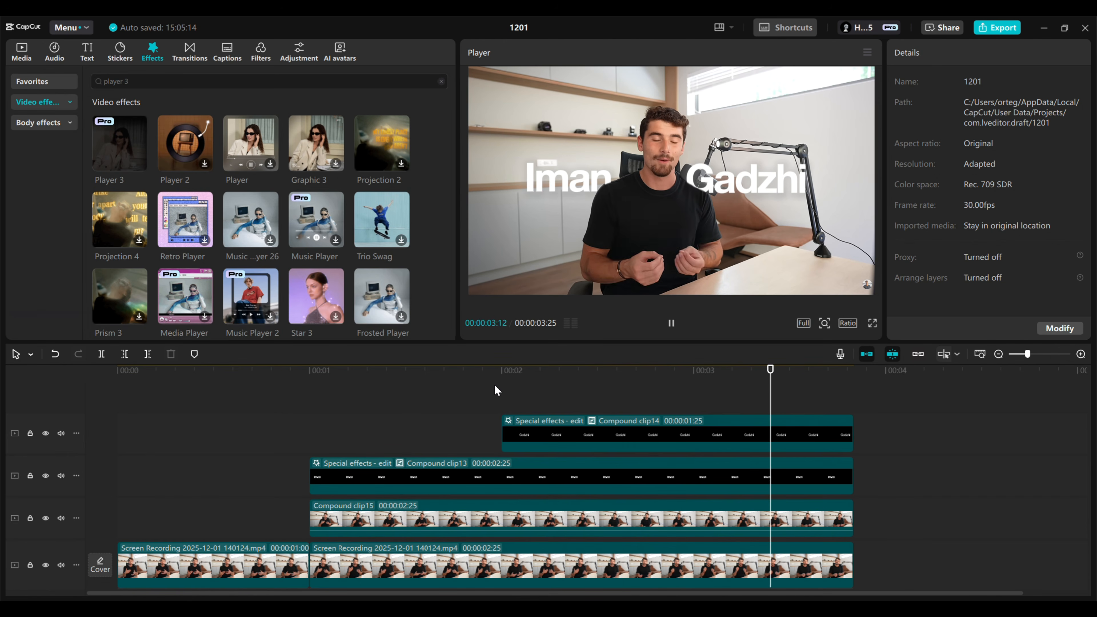
- Combine both text clips, the cutout clip and the main video from 00:00:01:00 onward into one compound clip
click(321, 406)
drag(520, 394, 627, 564)
key(alt+g)
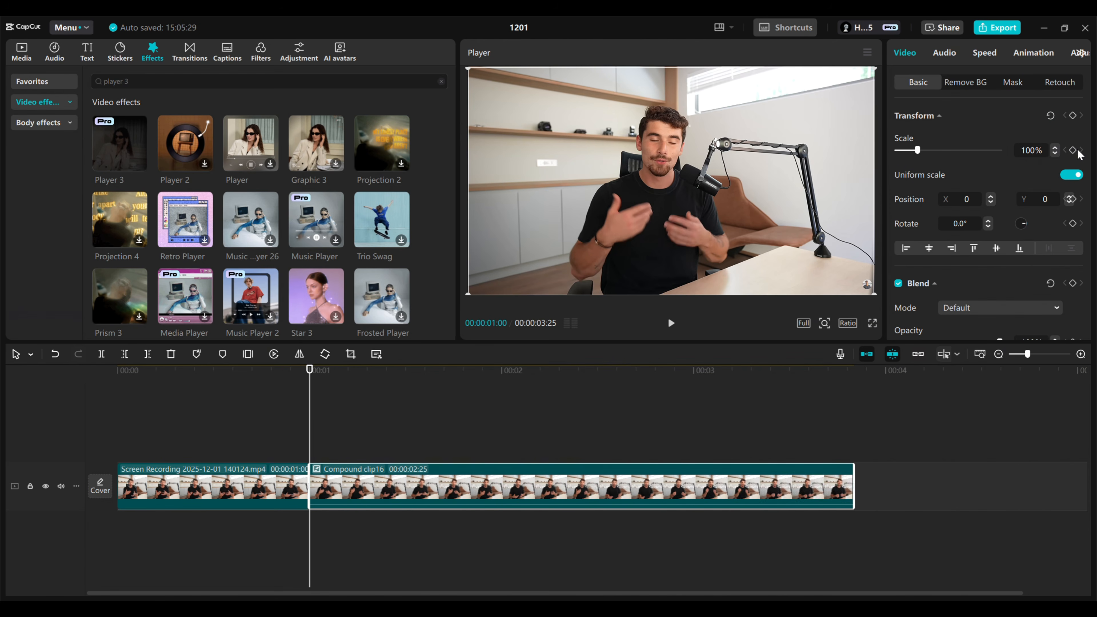
- Keyframe the combined clip's scale from 100% at 00:00:01:00 to 115% at about 00:00:01:24
click(1073, 150)
click(431, 424)
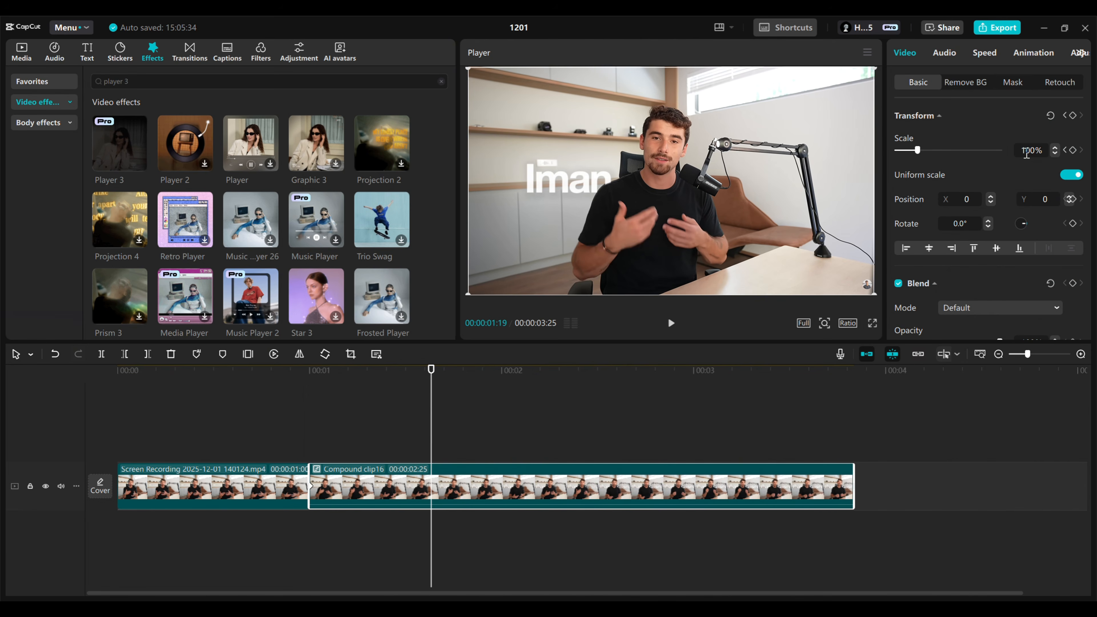
click(1030, 151)
text(115)
key(Return)
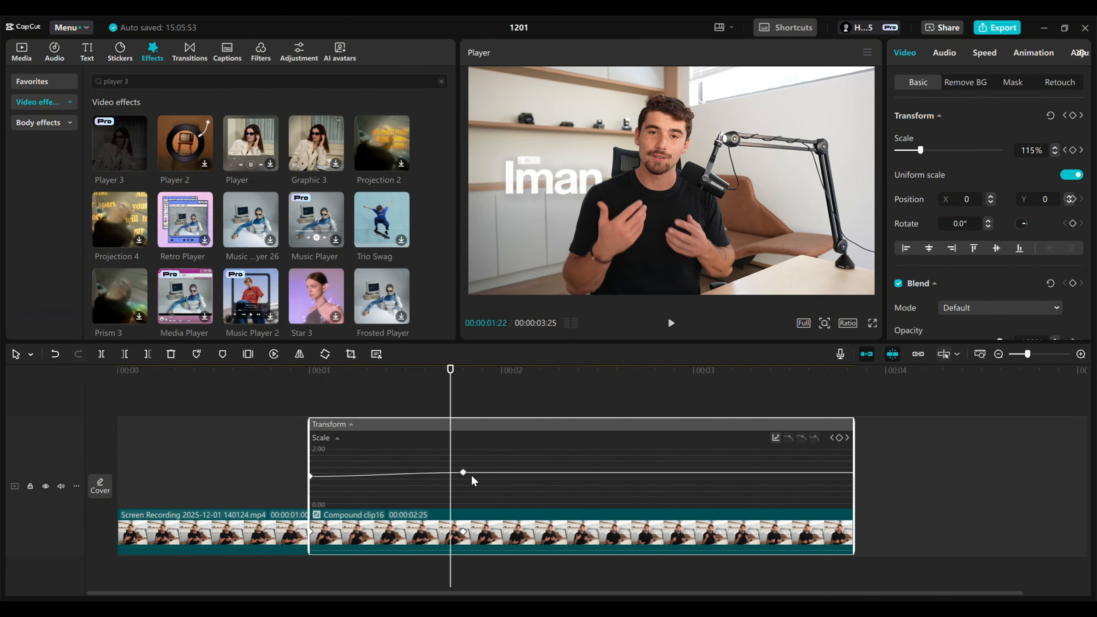
- Apply the Cubic Ease preset curve to the combined clip's scale keyframes and play back the zoom
click(463, 472)
click(775, 437)
click(517, 558)
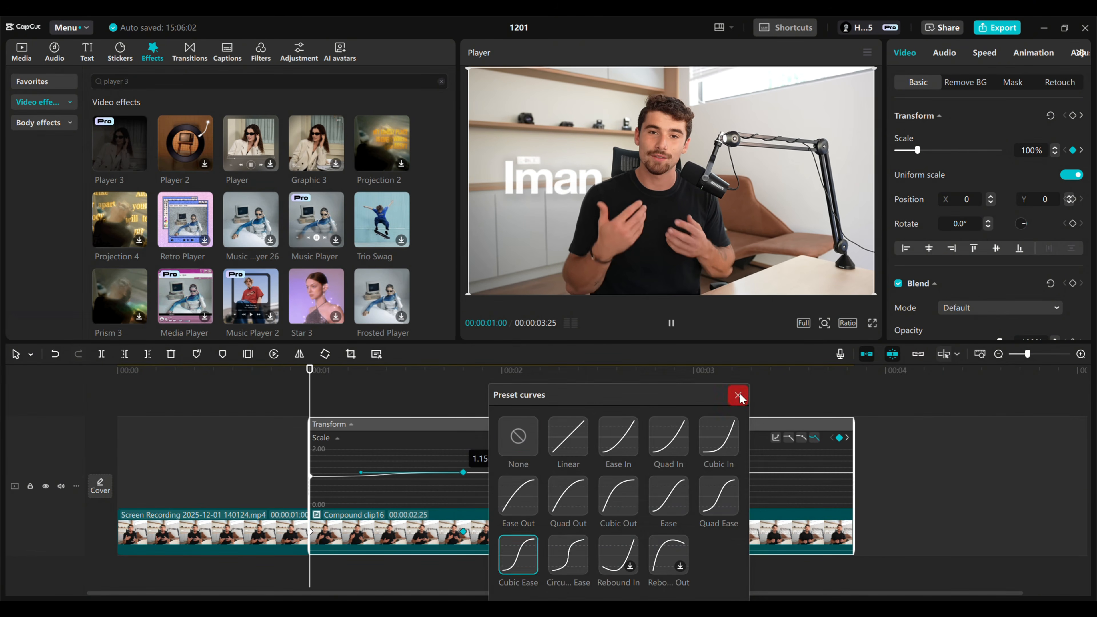
click(739, 396)
key(space)
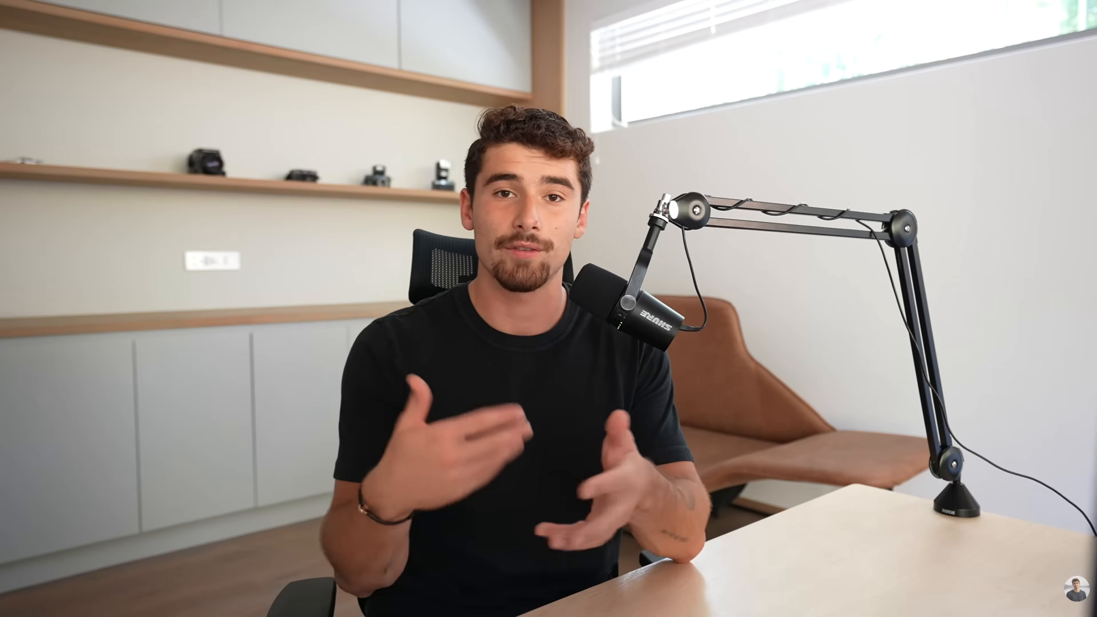